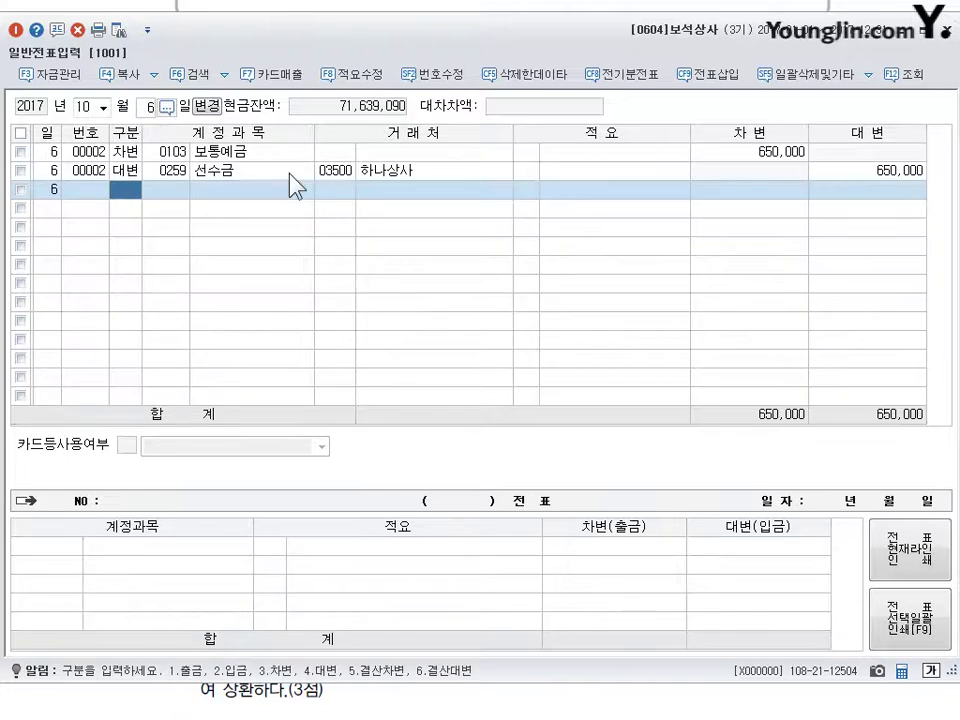
# - Examine the 선수금 credit line of the October 6 voucher and read the October transactions in the exercise document
pyautogui.click(877, 172)
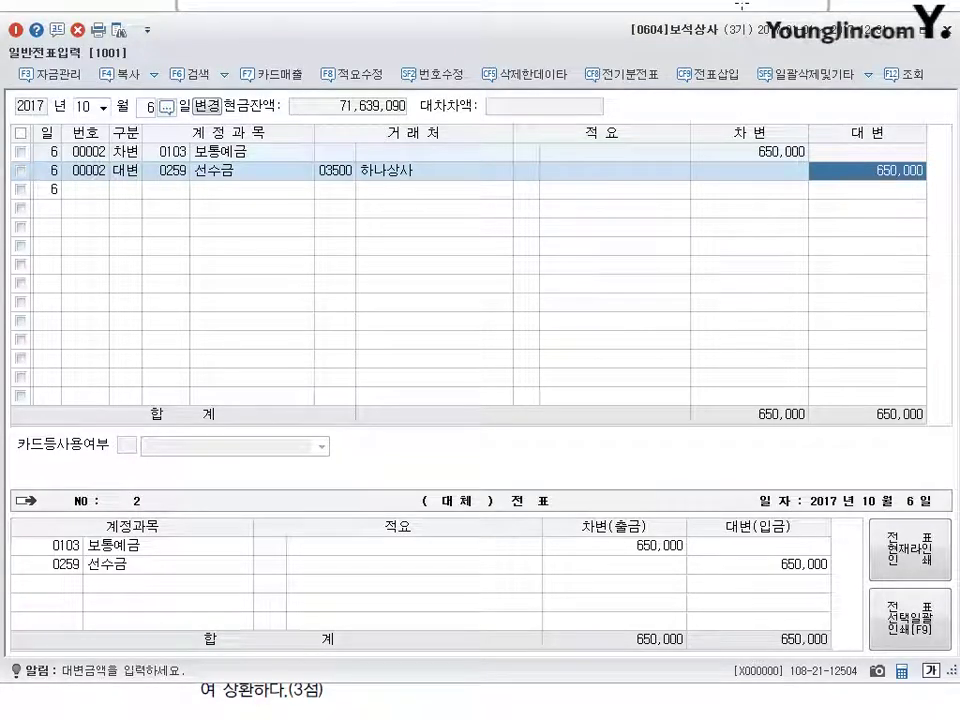
pyautogui.click(950, 31)
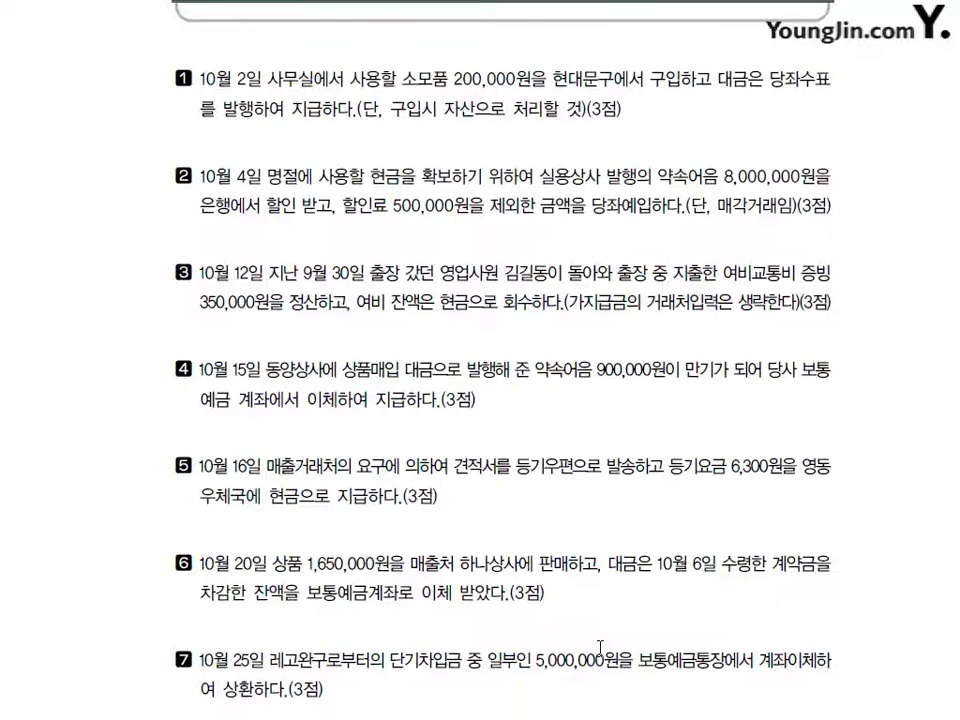
pyautogui.hotkey('alt', 'Tab')
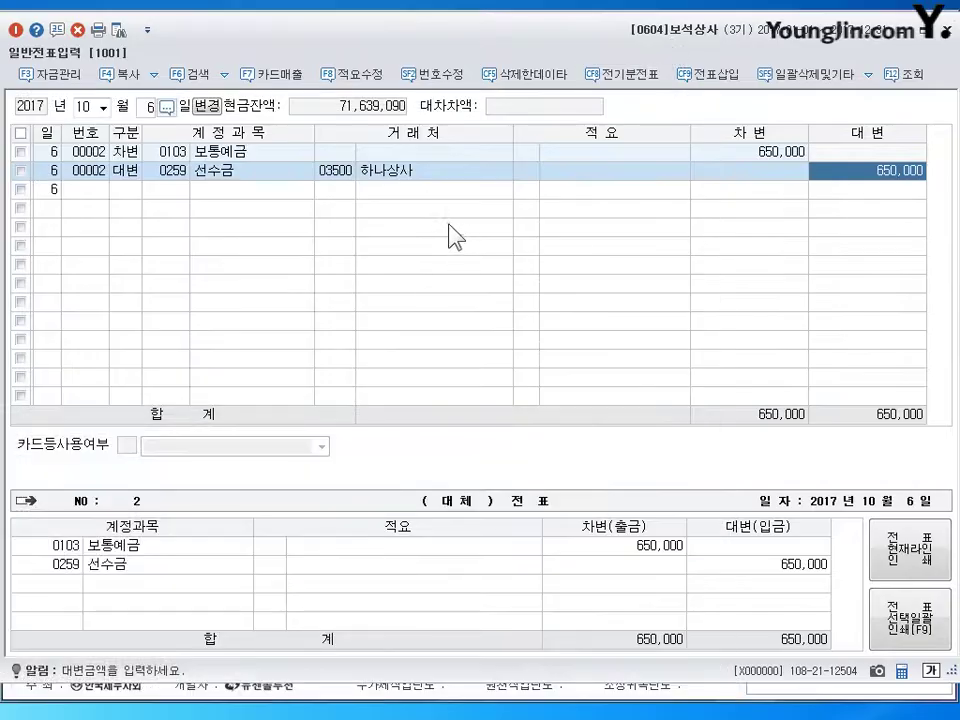
pyautogui.click(147, 107)
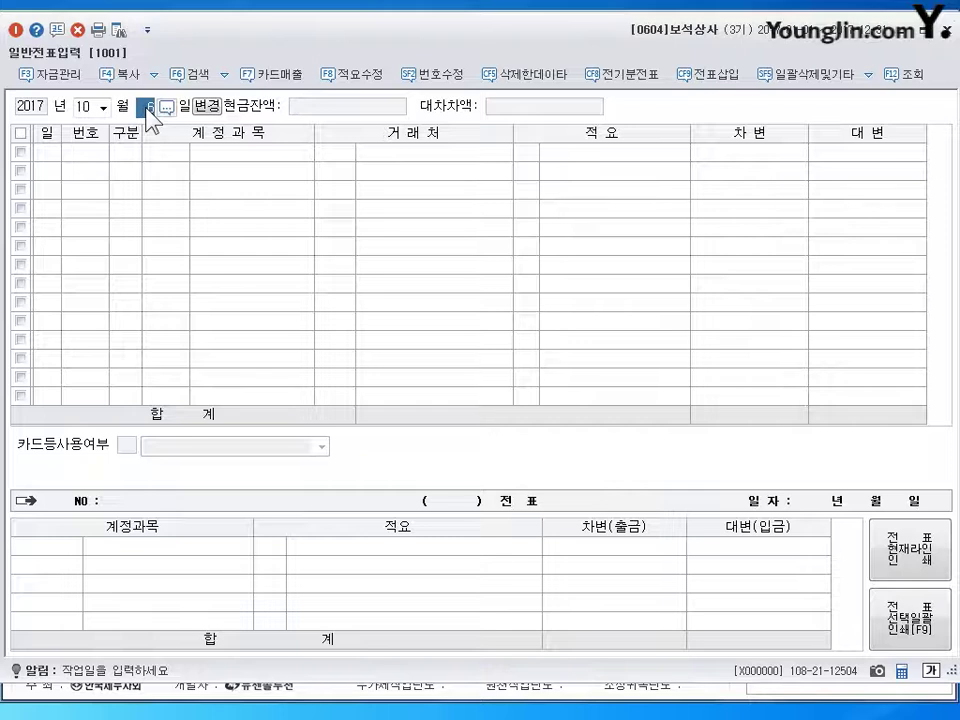
pyautogui.write('10')
pyautogui.press('Return')
pyautogui.write('1')
pyautogui.press('Return')
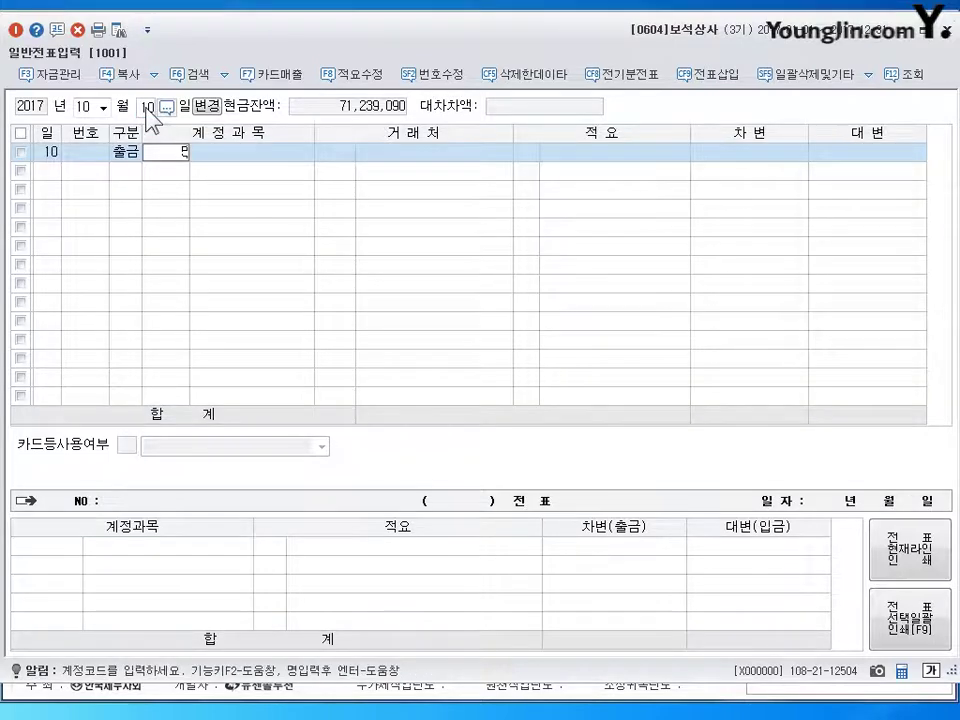
# - Check the vouchers recorded for October 12 and October 10
pyautogui.click(147, 108)
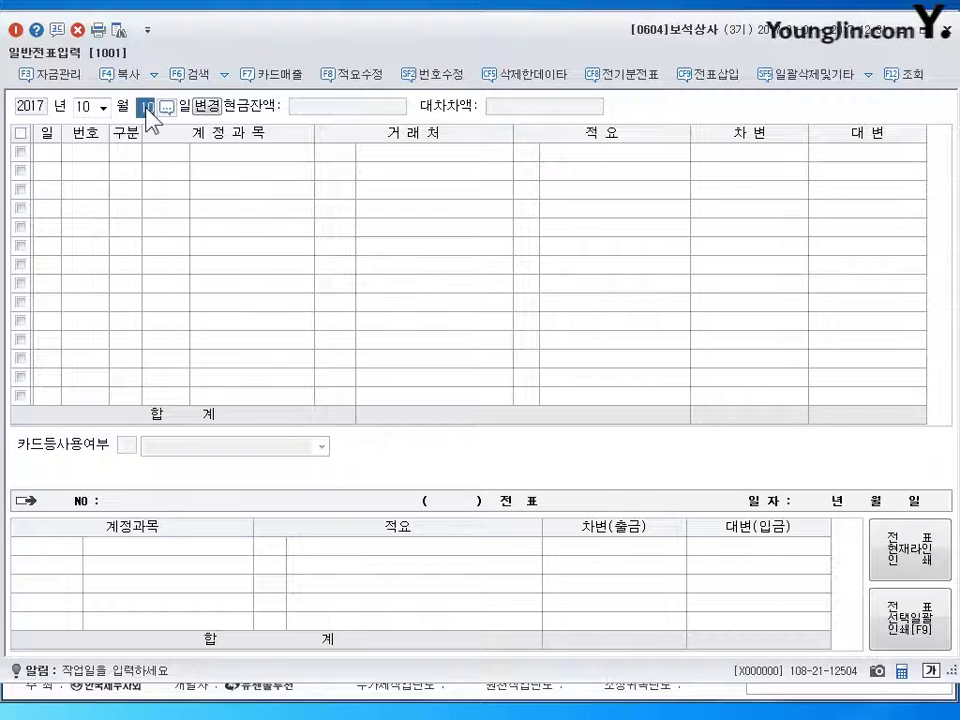
pyautogui.write('12')
pyautogui.press('Return')
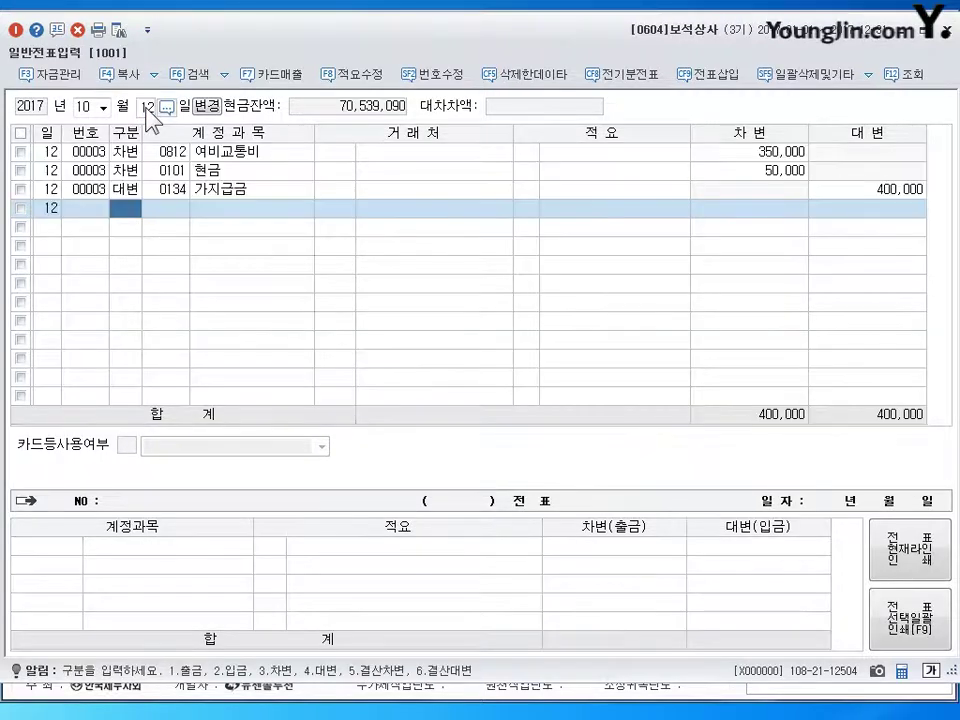
pyautogui.click(148, 106)
pyautogui.write('10')
pyautogui.press('Return')
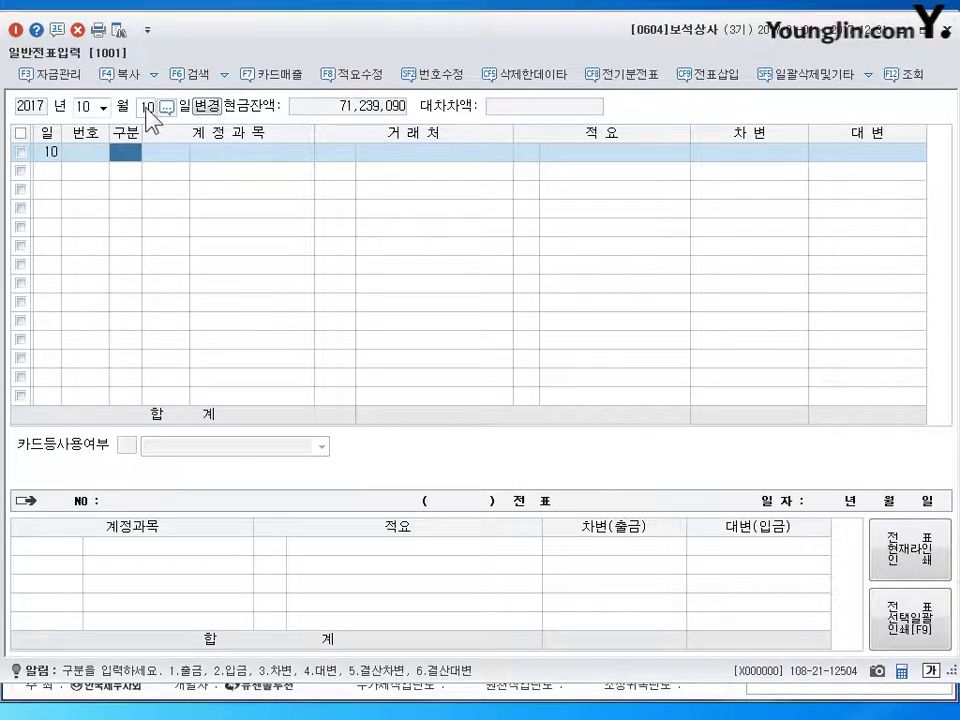
# - Switch the voucher date to October 15 and start a debit (차변) line for account 0252 지급어음
pyautogui.press('Escape')
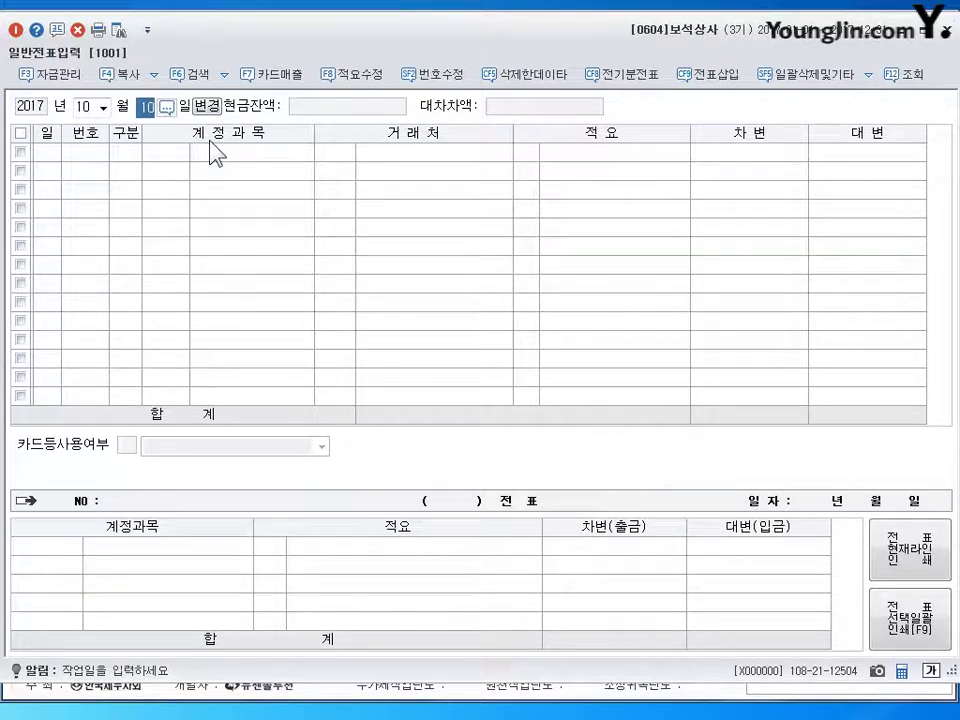
pyautogui.write('15')
pyautogui.press('Return')
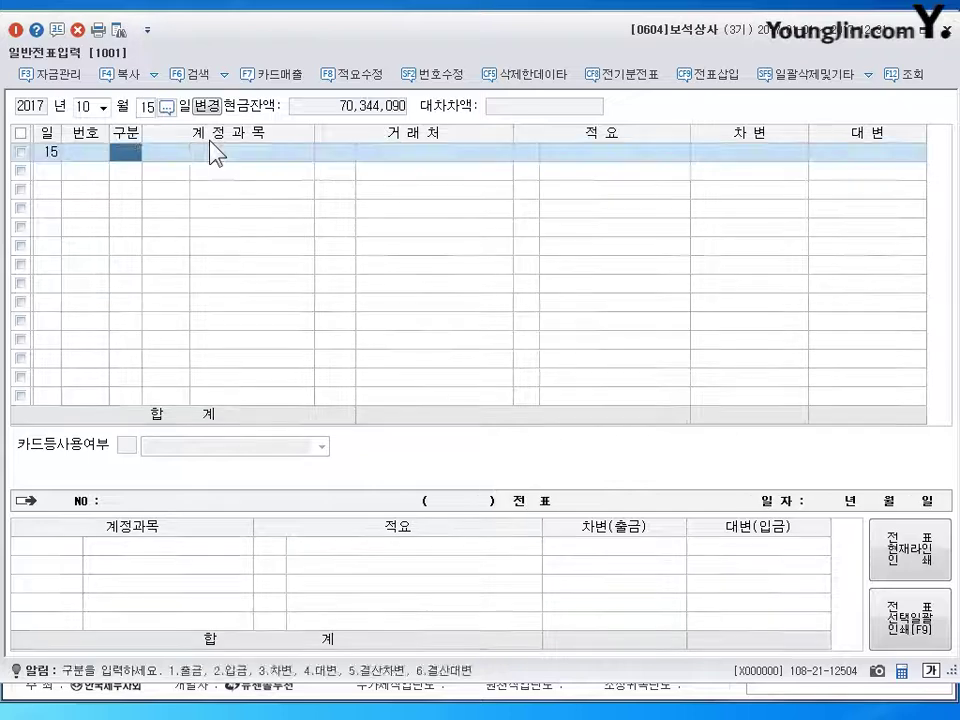
pyautogui.write('3')
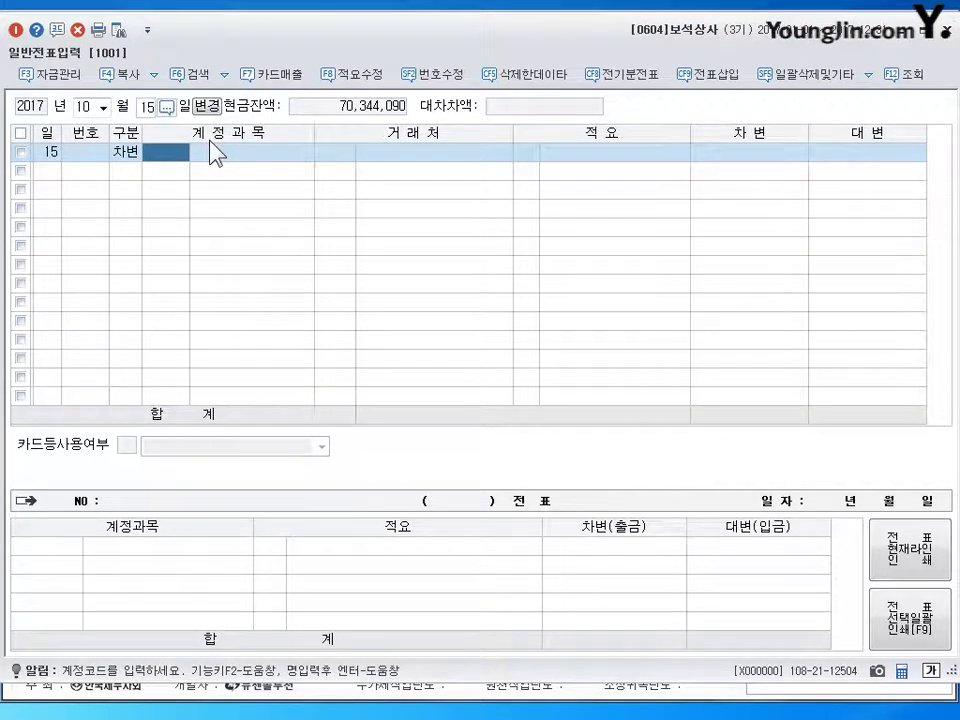
pyautogui.write('252')
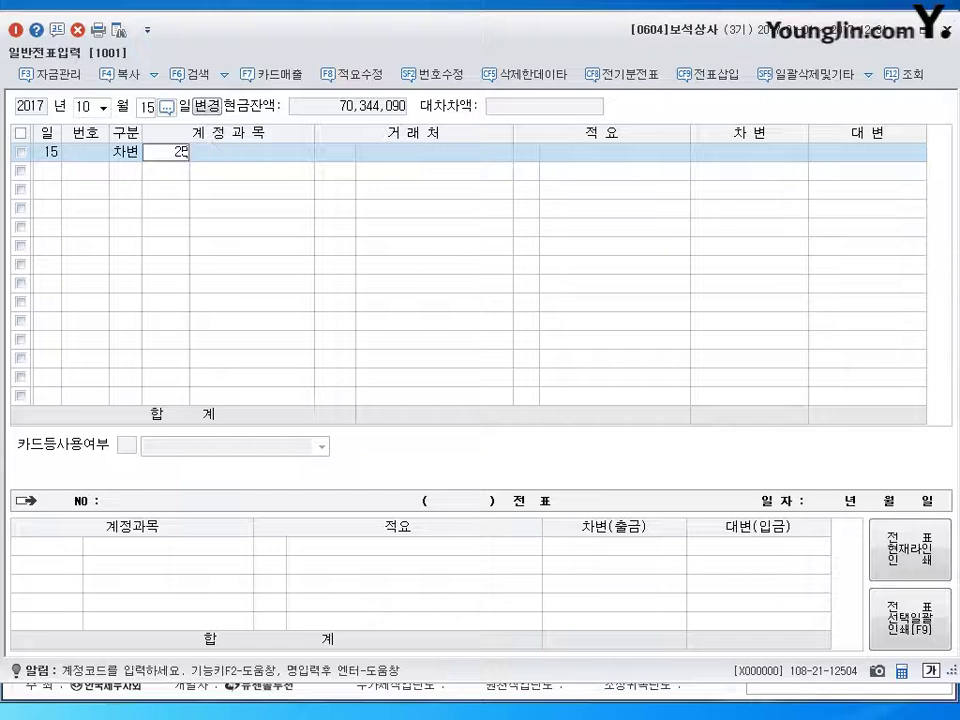
pyautogui.press('Return')
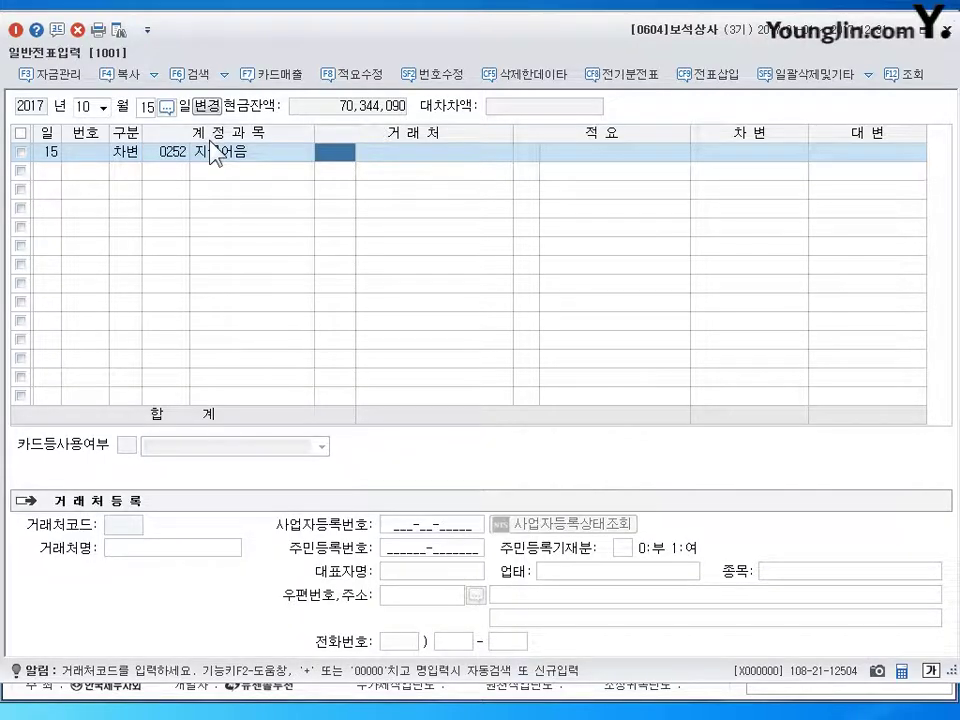
# - Set the 지급어음 line's counterparty to 동양상사 and its debit amount to 900,000
pyautogui.write('ㄷ')
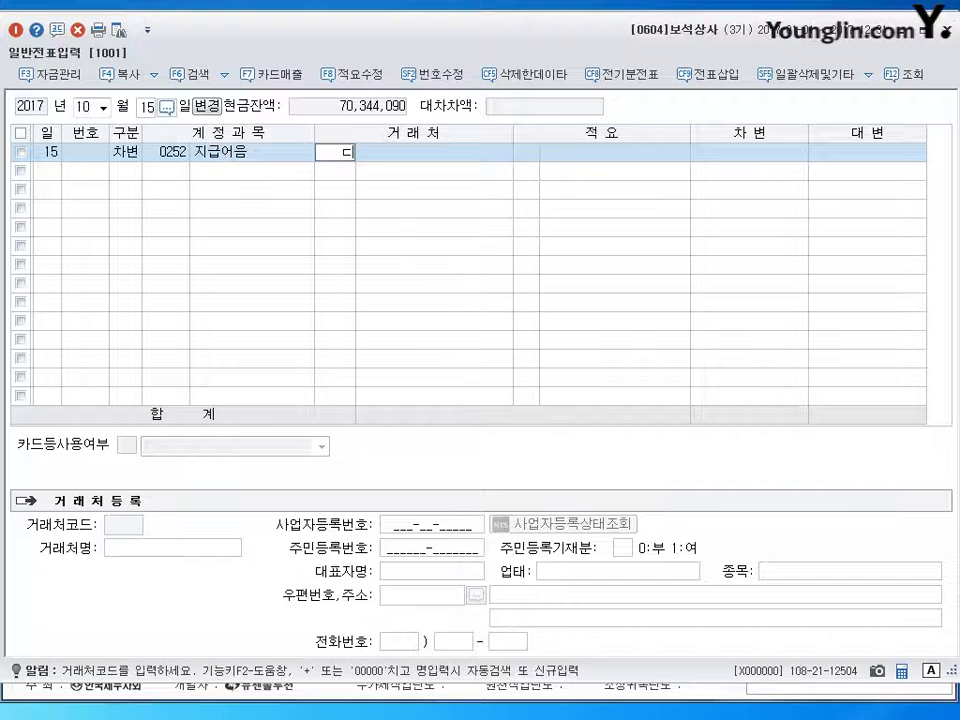
pyautogui.write('ㅇ')
pyautogui.write('양')
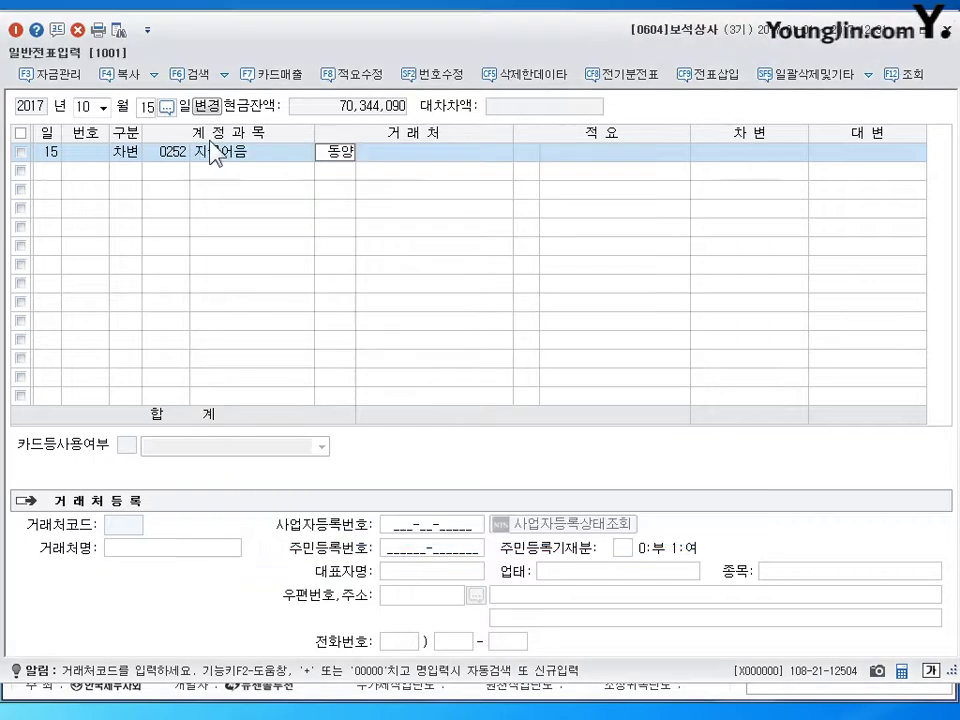
pyautogui.press('Return')
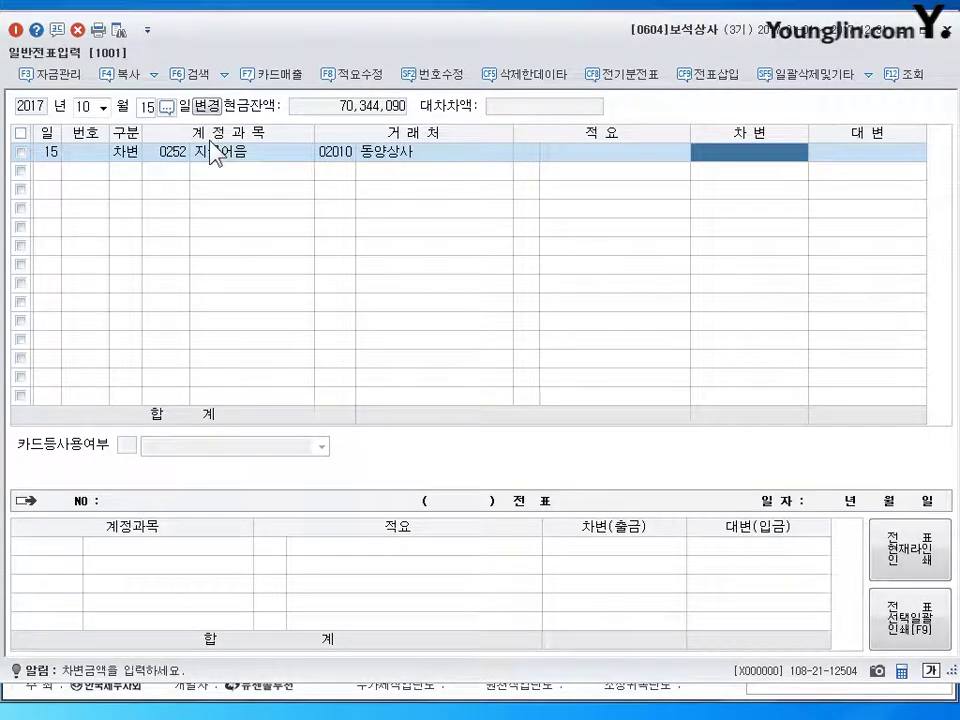
pyautogui.write('9000000')
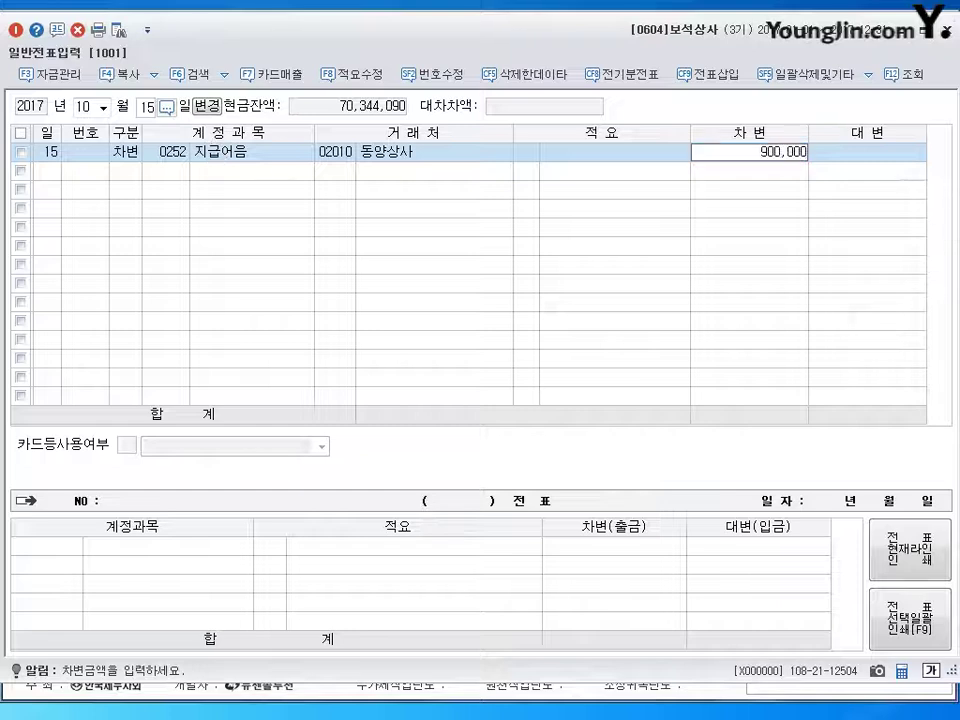
pyautogui.press('Return')
# - Add a credit (대변) line for account 0103 보통예금 of 900,000 to the October 15 voucher
pyautogui.write('4')
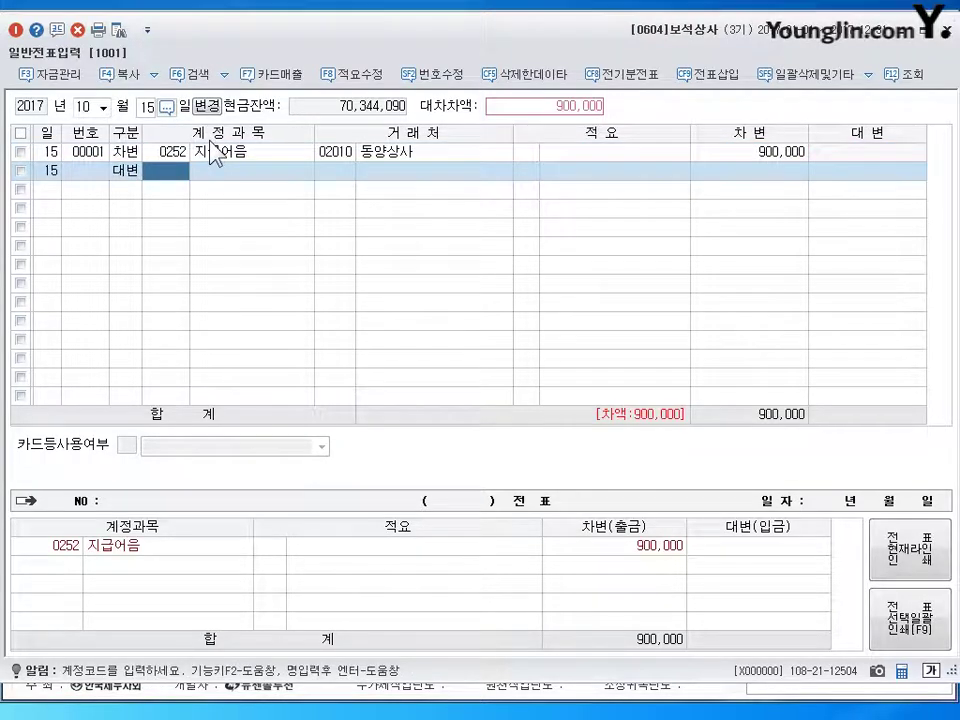
pyautogui.write('103')
pyautogui.press('Return')
pyautogui.press('Return')
pyautogui.press('Return')
pyautogui.press('Return')
pyautogui.press('Return')
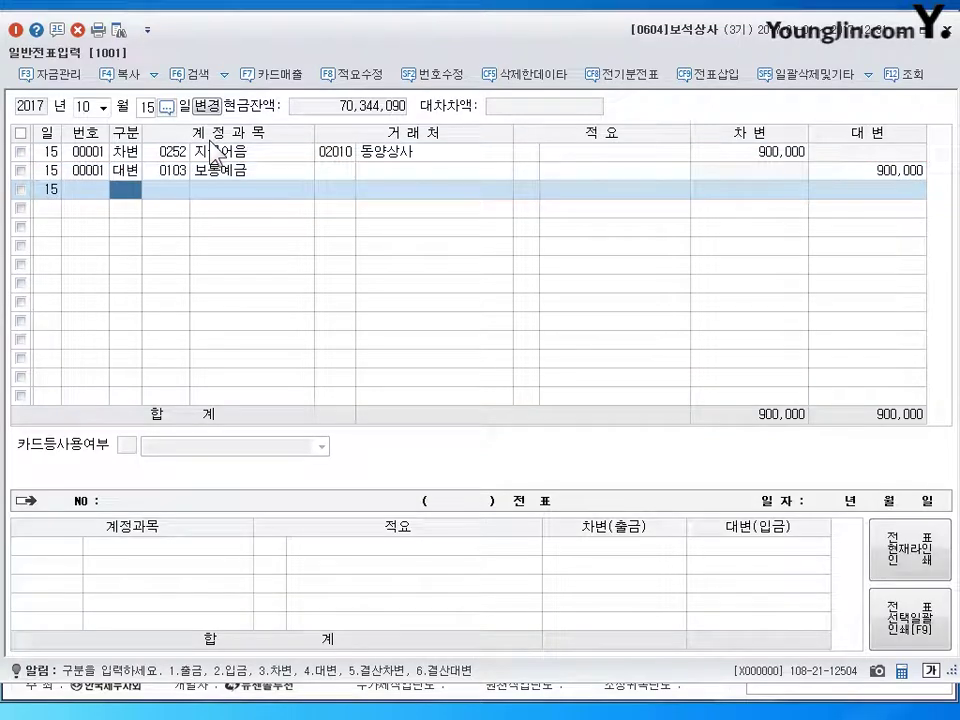
# - Switch the voucher date to October 16 and start a cash payment (출금) line
pyautogui.hotkey('shift', 'Tab')
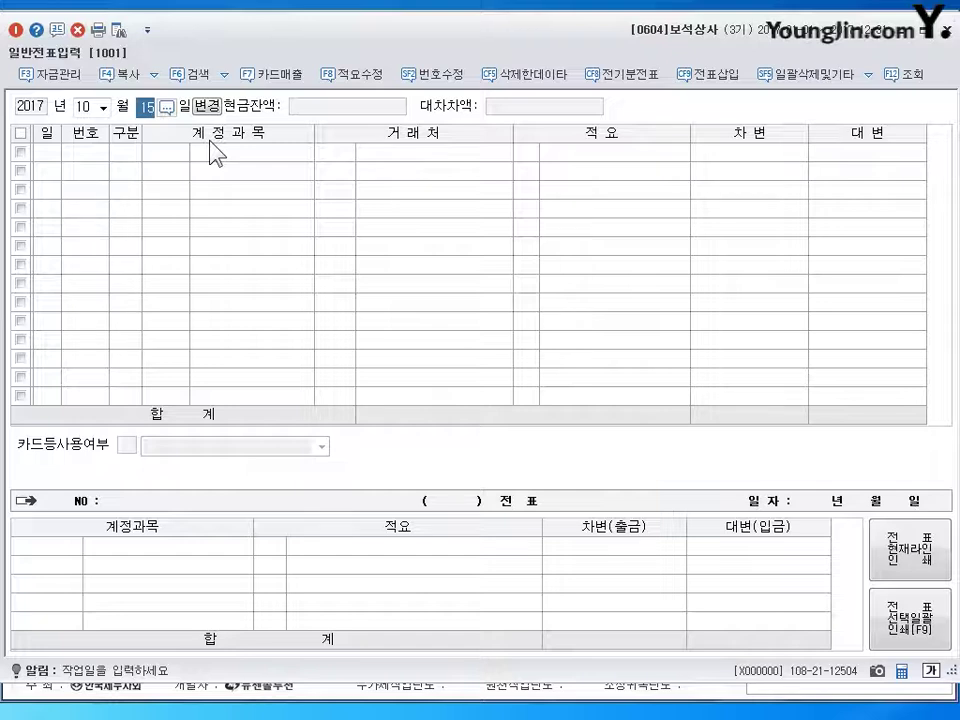
pyautogui.write('16')
pyautogui.press('Return')
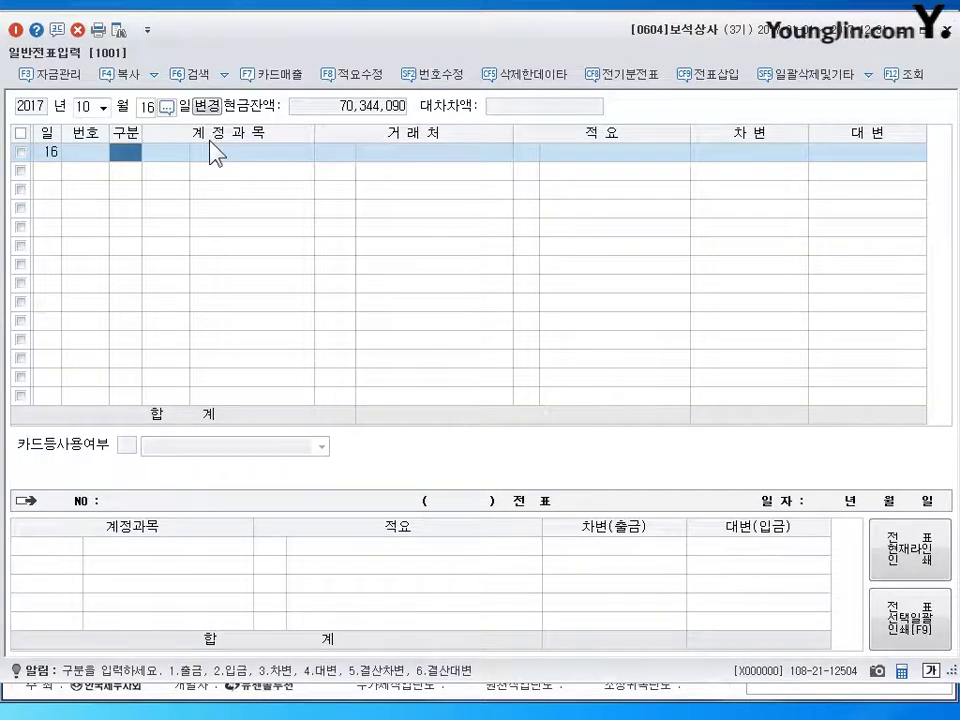
pyautogui.write('3')
pyautogui.press('Return')
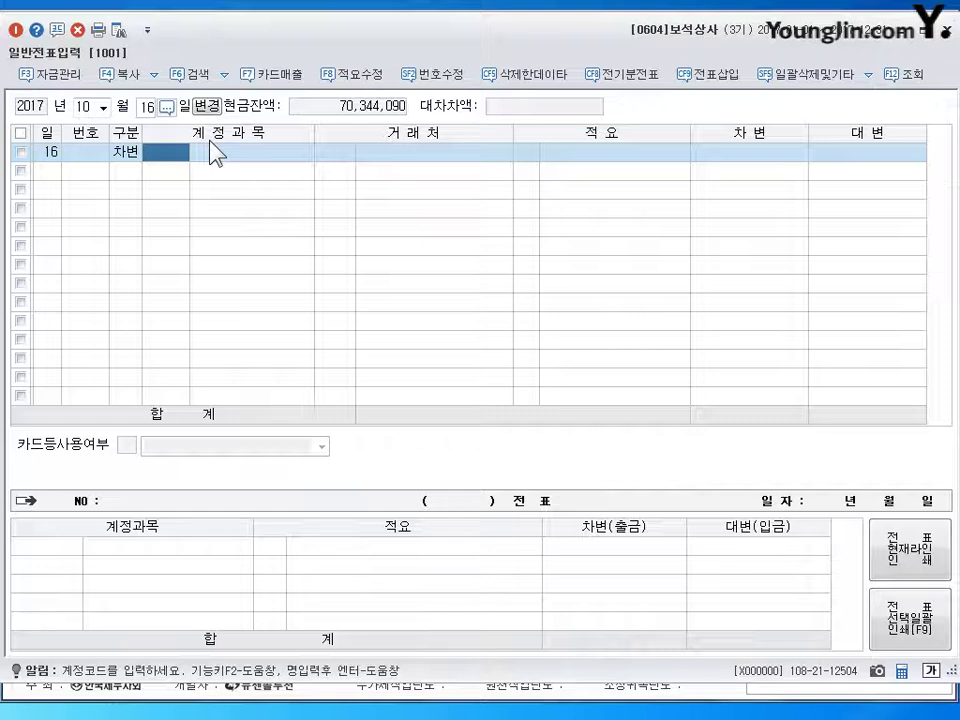
pyautogui.hotkey('shift', 'Tab')
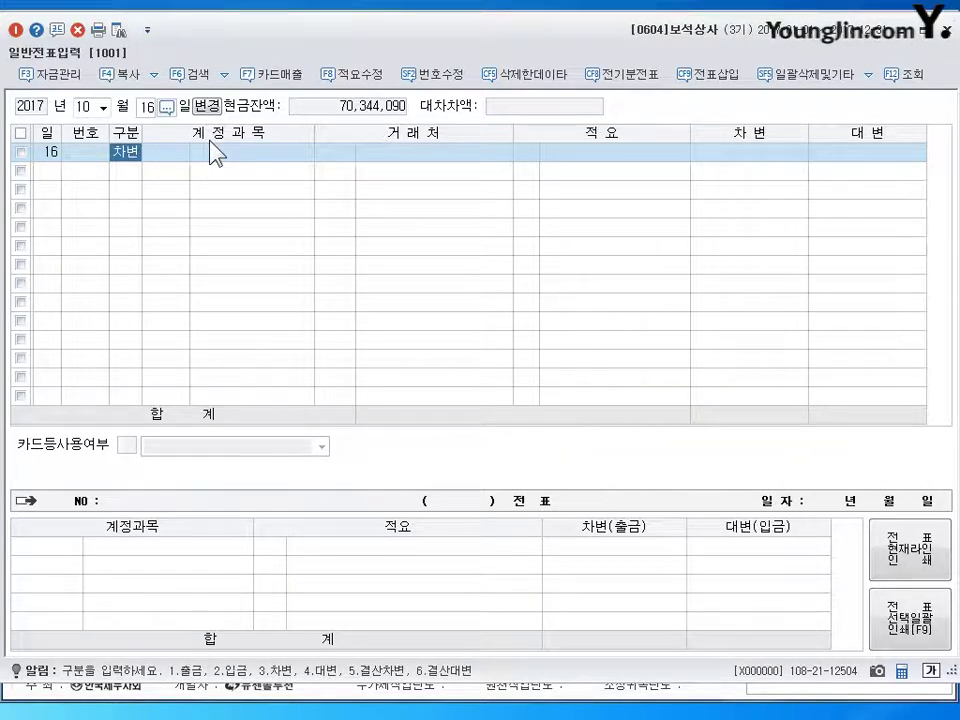
pyautogui.write('1')
pyautogui.press('Return')
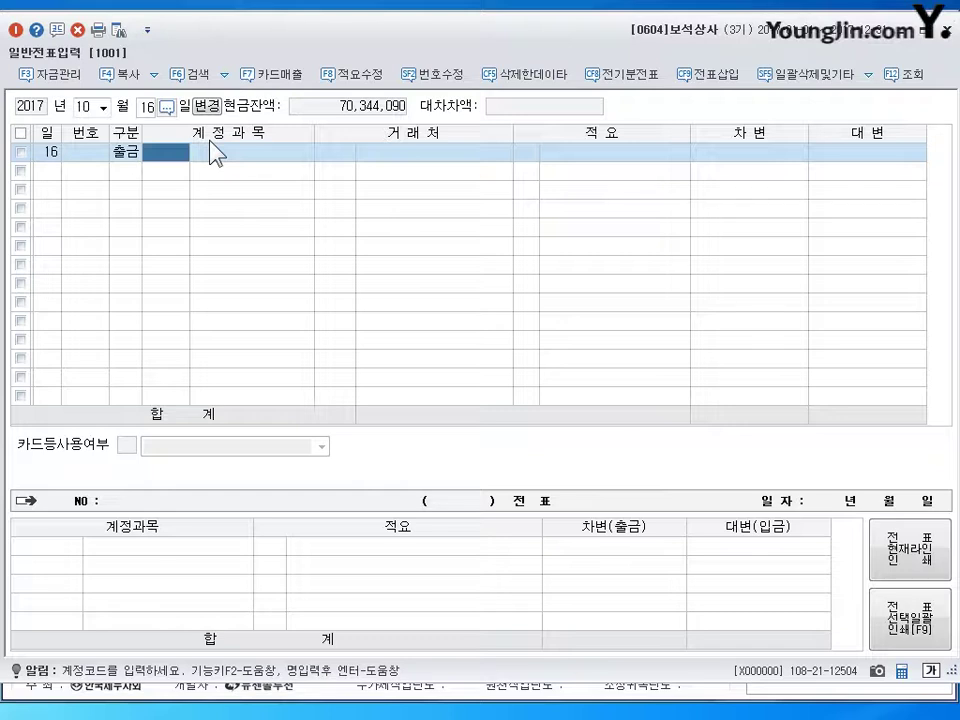
# - Complete the October 16 cash payment with account 0814 통신비 and an amount of 6,300
pyautogui.write('0814')
pyautogui.press('Return')
pyautogui.press('Return')
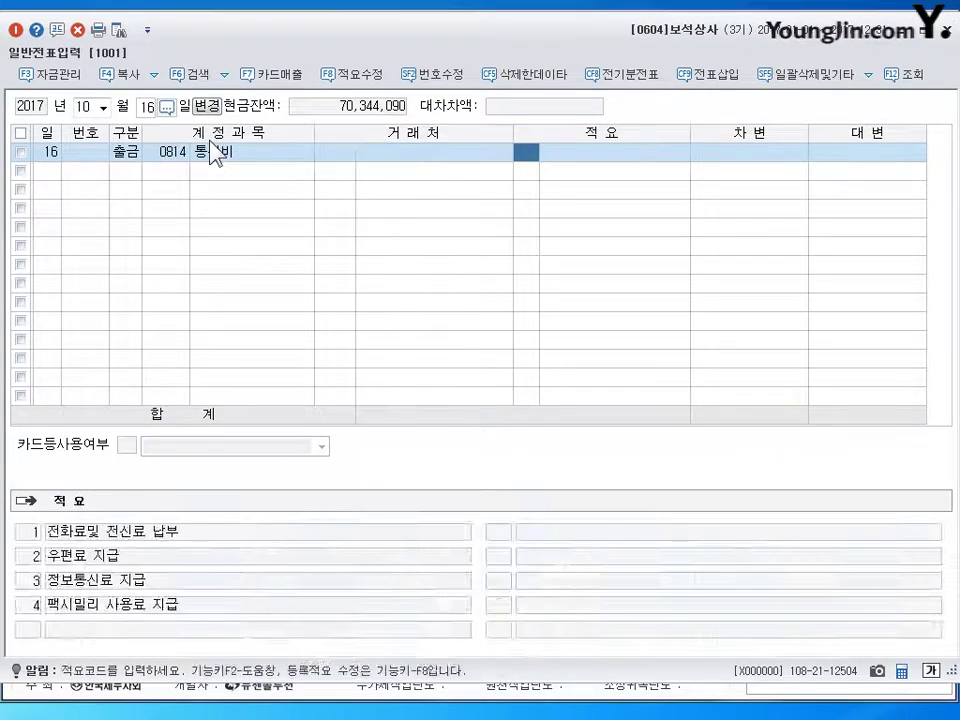
pyautogui.press('Return')
pyautogui.write('6,3')
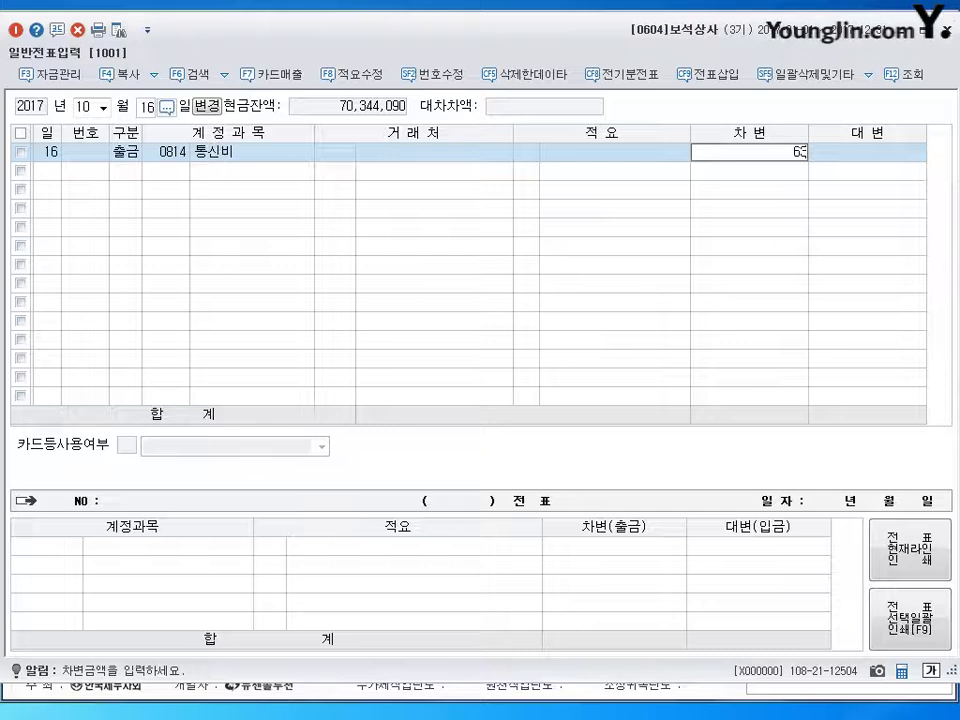
pyautogui.write('00')
pyautogui.press('Return')
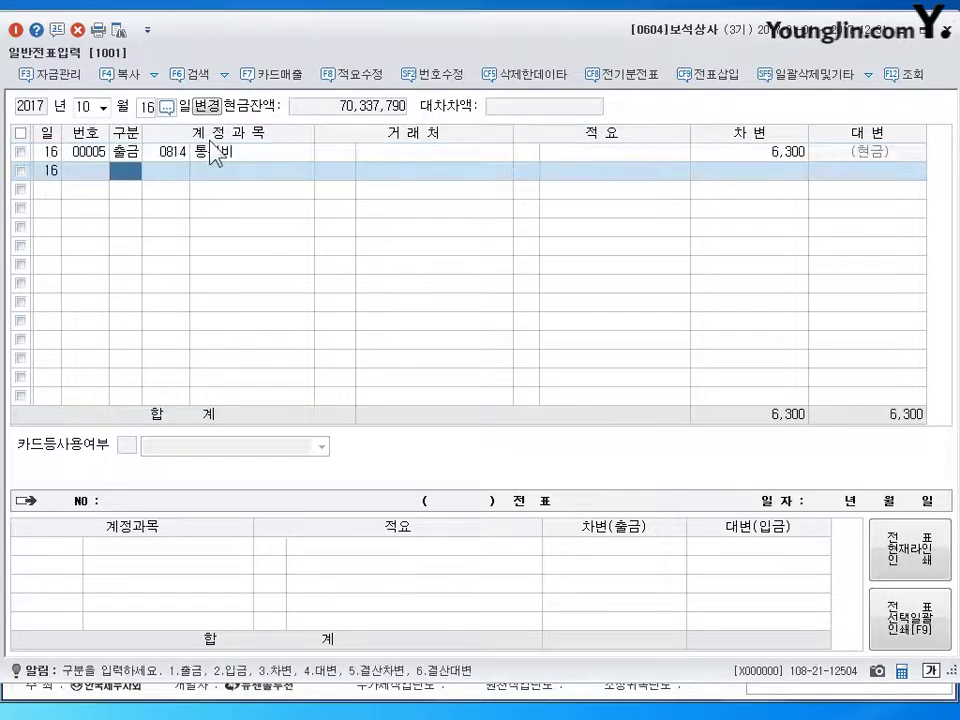
# - Switch the voucher date to October 20 and start a debit (차변) line for account 0259 선수금
pyautogui.press('Up')
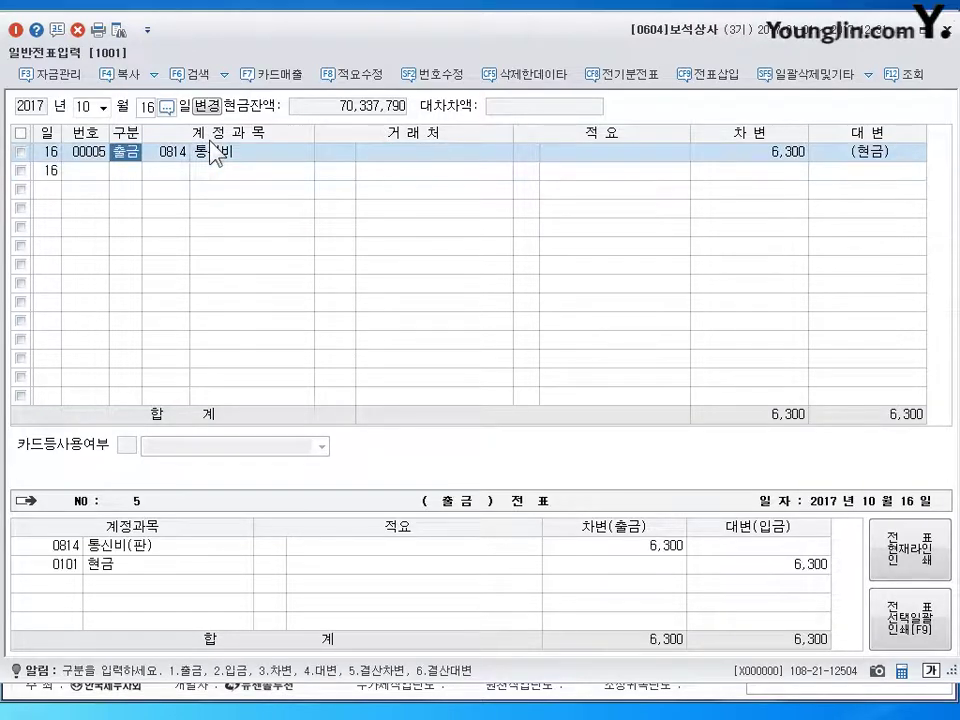
pyautogui.press('Up')
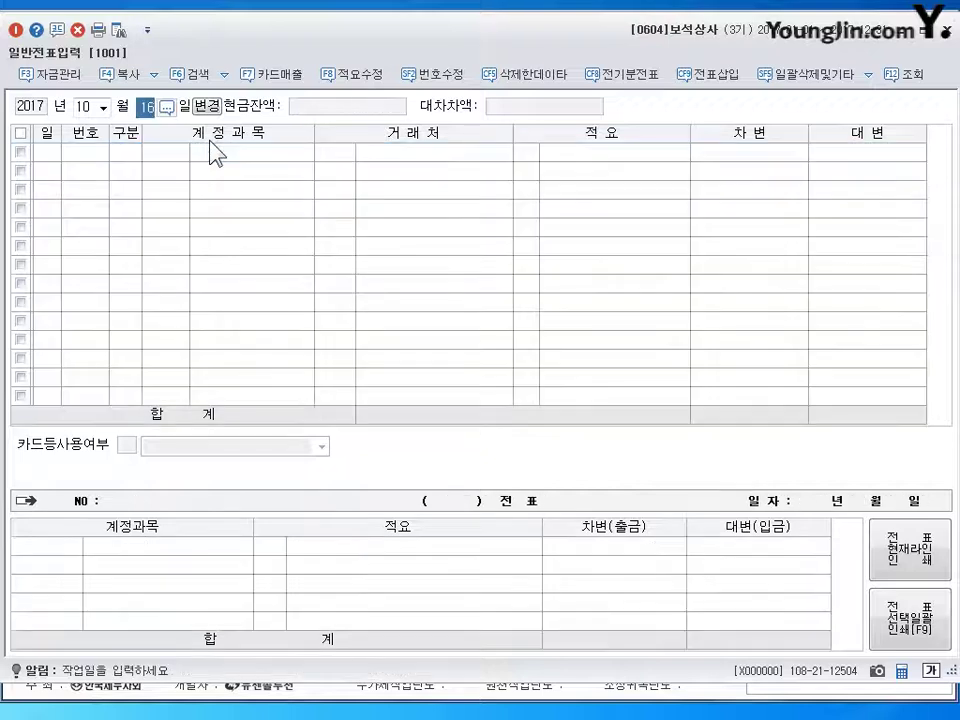
pyautogui.write('20')
pyautogui.press('Return')
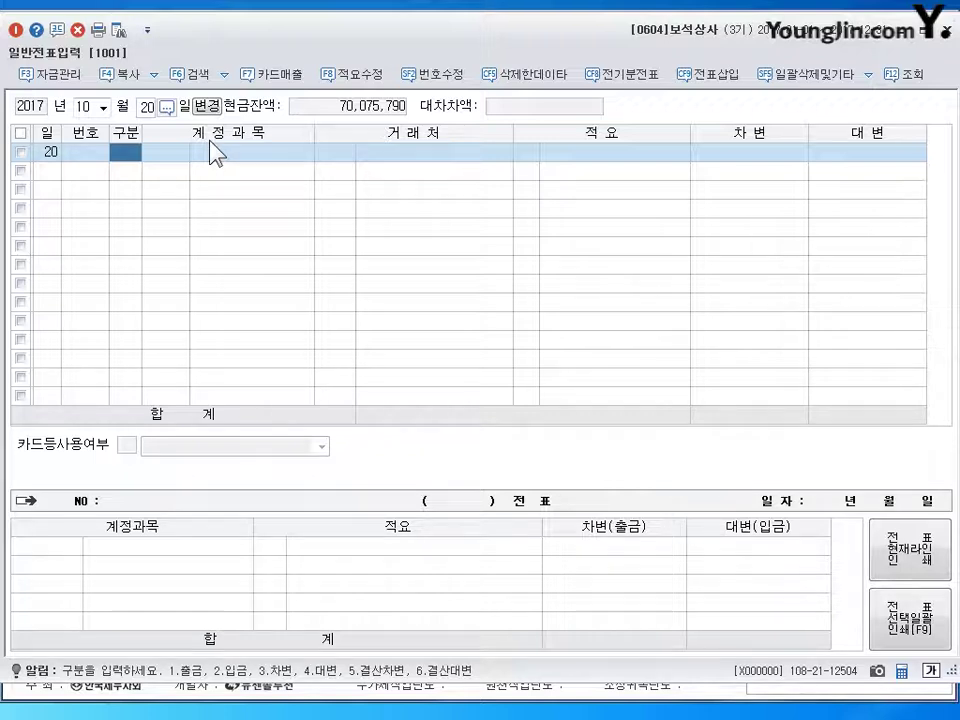
pyautogui.write('3259')
pyautogui.press('Return')
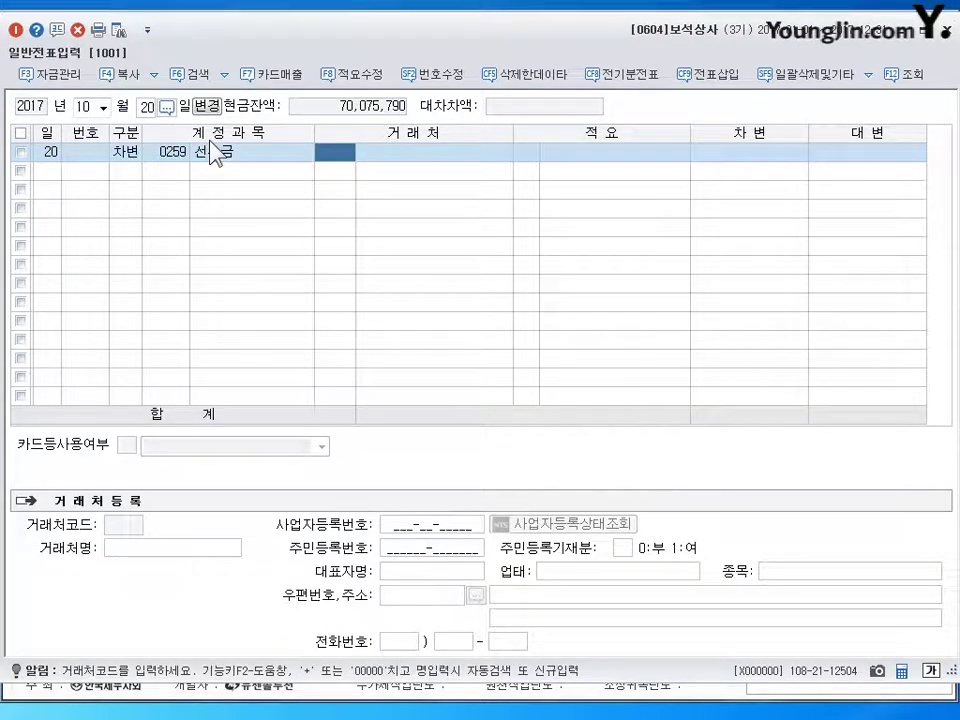
pyautogui.write('하나')
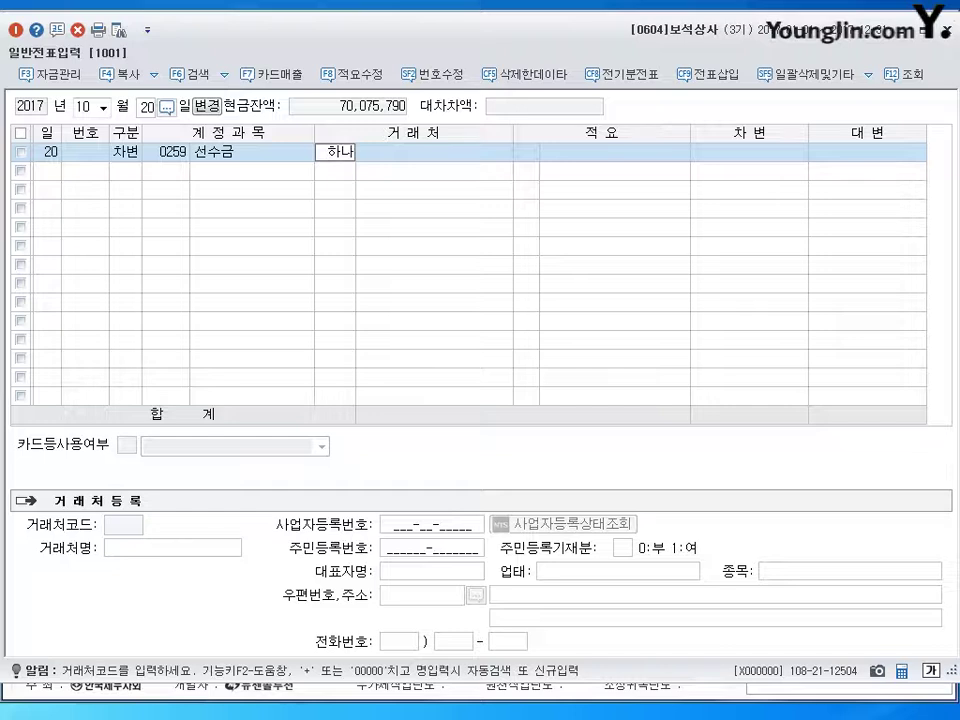
pyautogui.press('Return')
pyautogui.press('Return')
# - Search for 하나 again and set the 선수금 line's counterparty to 하나상사
pyautogui.press('Left')
pyautogui.press('Left')
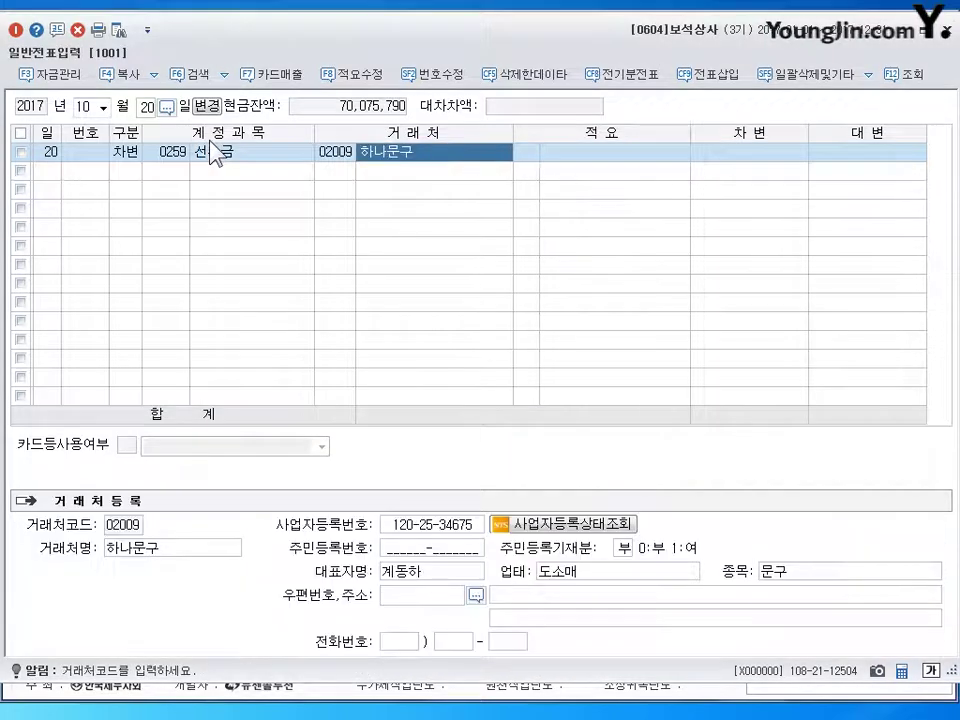
pyautogui.write('하나')
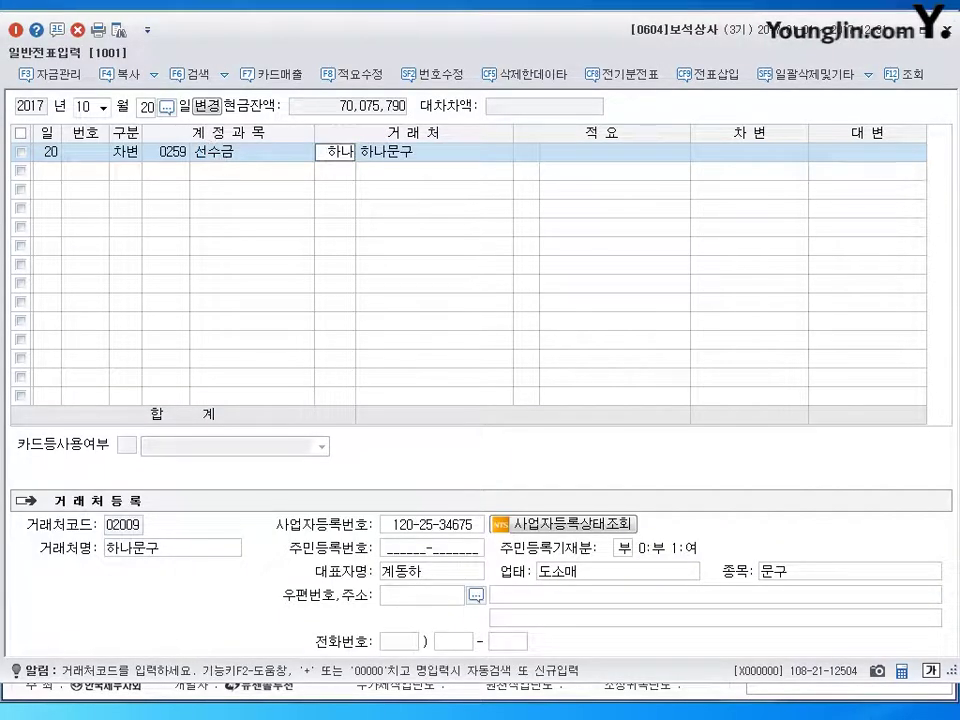
pyautogui.press('Return')
pyautogui.press('Down')
pyautogui.press('Return')
pyautogui.press('Return')
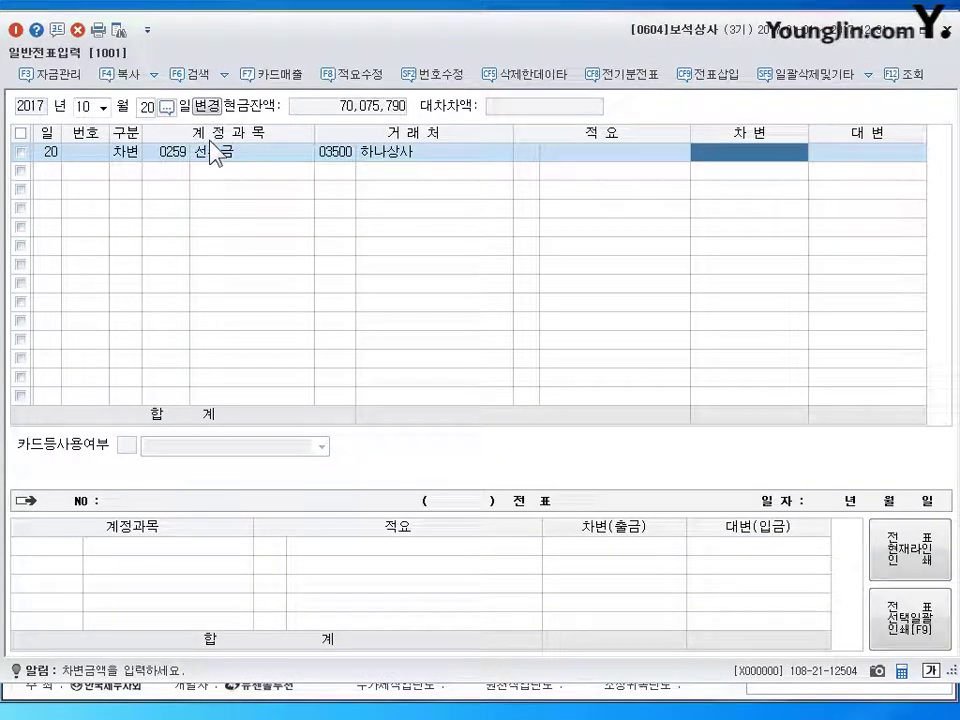
# - Enter 650,000 on the 선수금 debit line and add a debit (차변) line for 0103 보통예금 with 1,000,000
pyautogui.write('650000')
pyautogui.press('Return')
pyautogui.write('3')
pyautogui.press('Return')
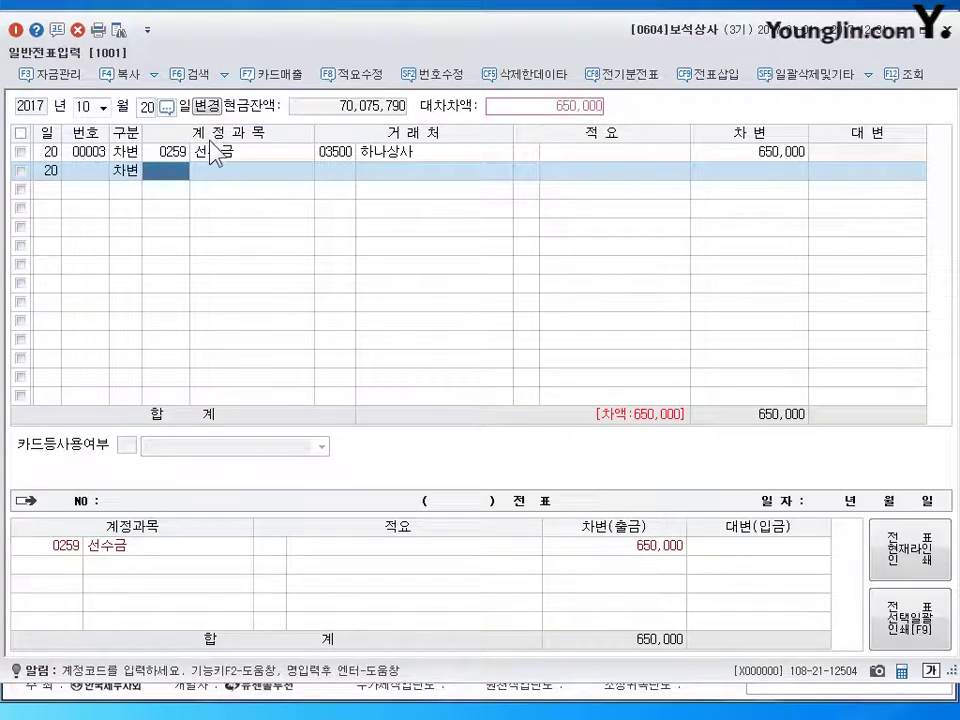
pyautogui.write('103')
pyautogui.press('Return')
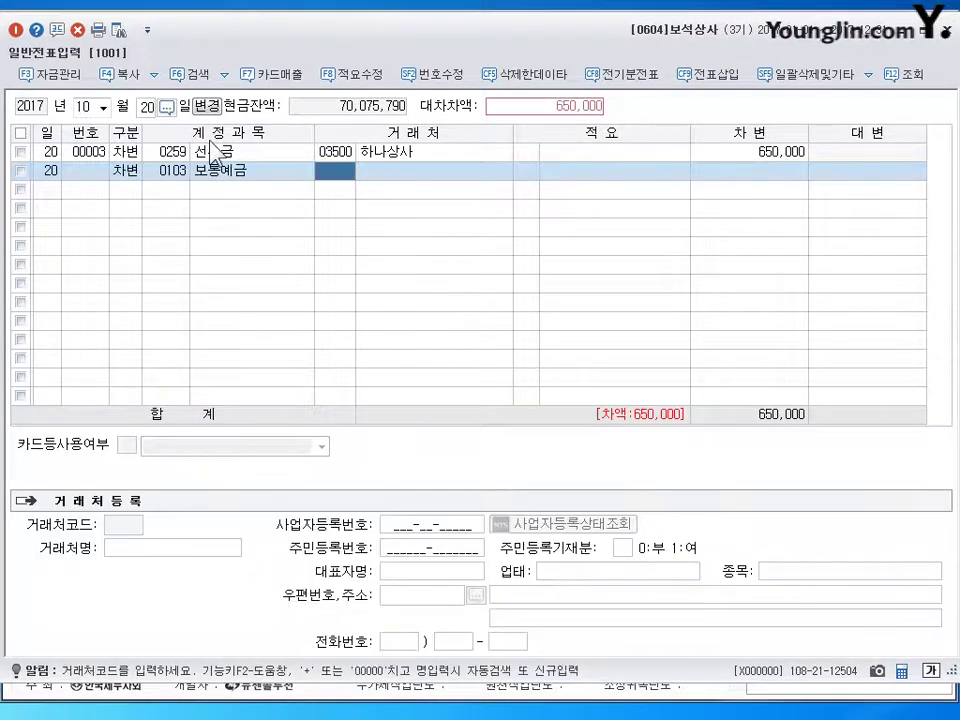
pyautogui.press('Return')
pyautogui.press('Return')
pyautogui.write('1000000')
pyautogui.press('Return')
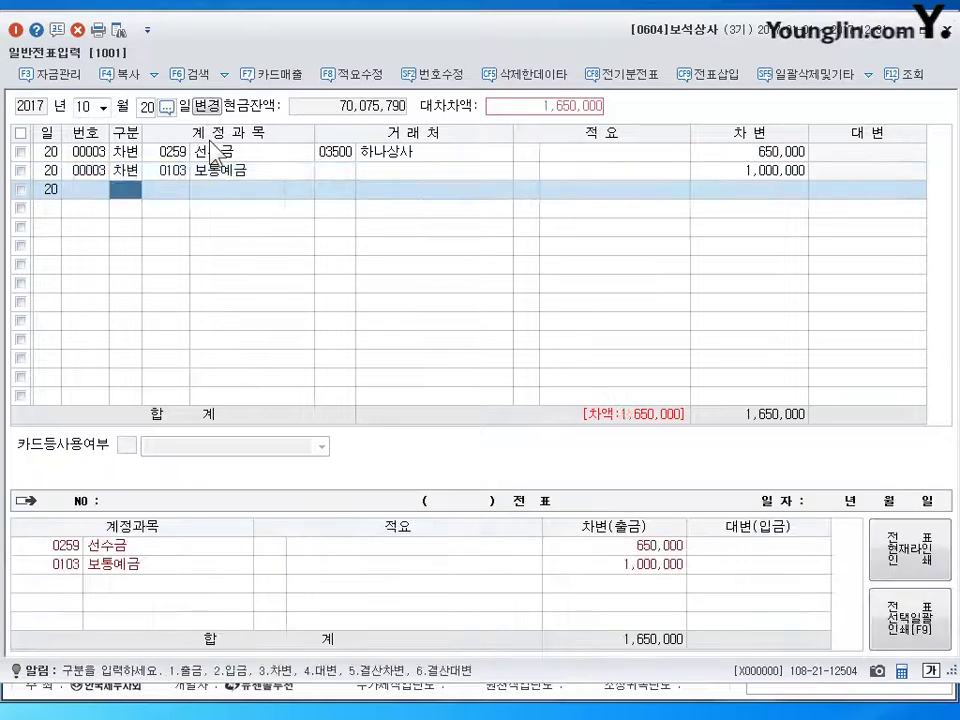
# - Complete the October 20 voucher with a credit (대변) line for account 0401, accepting the balancing amount of 1,650,000
pyautogui.write('4')
pyautogui.press('Return')
pyautogui.write('401')
pyautogui.press('Return')
pyautogui.press('Return')
pyautogui.press('Return')
pyautogui.press('Return')
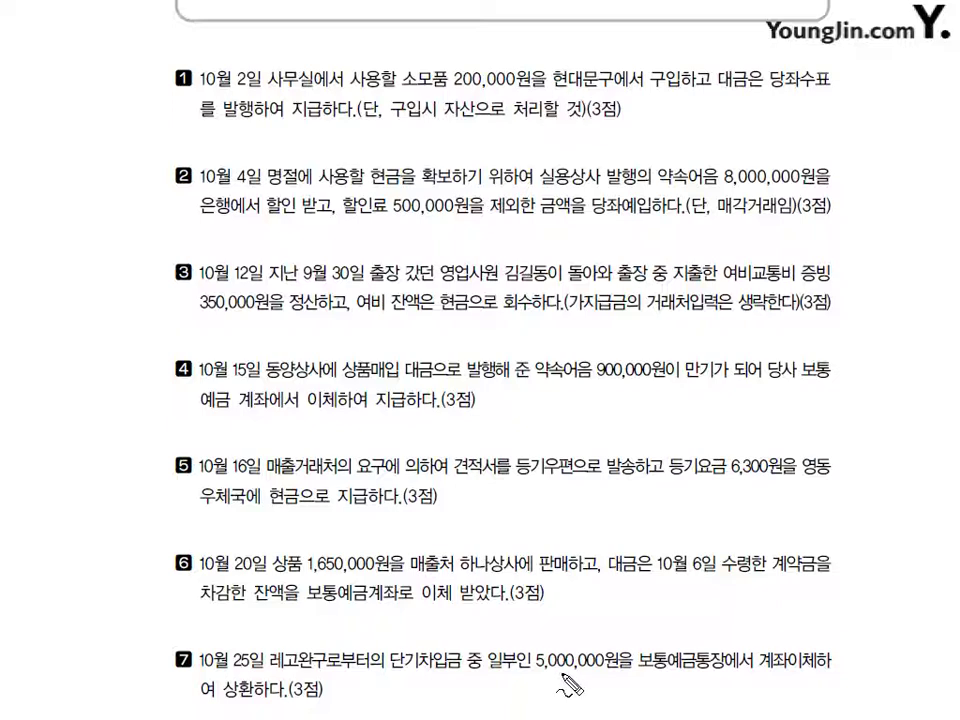
pyautogui.moveTo(548, 678)
pyautogui.mouseDown()
pyautogui.moveTo(530, 656)
pyautogui.moveTo(568, 678)
pyautogui.moveTo(602, 662)
pyautogui.moveTo(597, 645)
pyautogui.mouseUp()
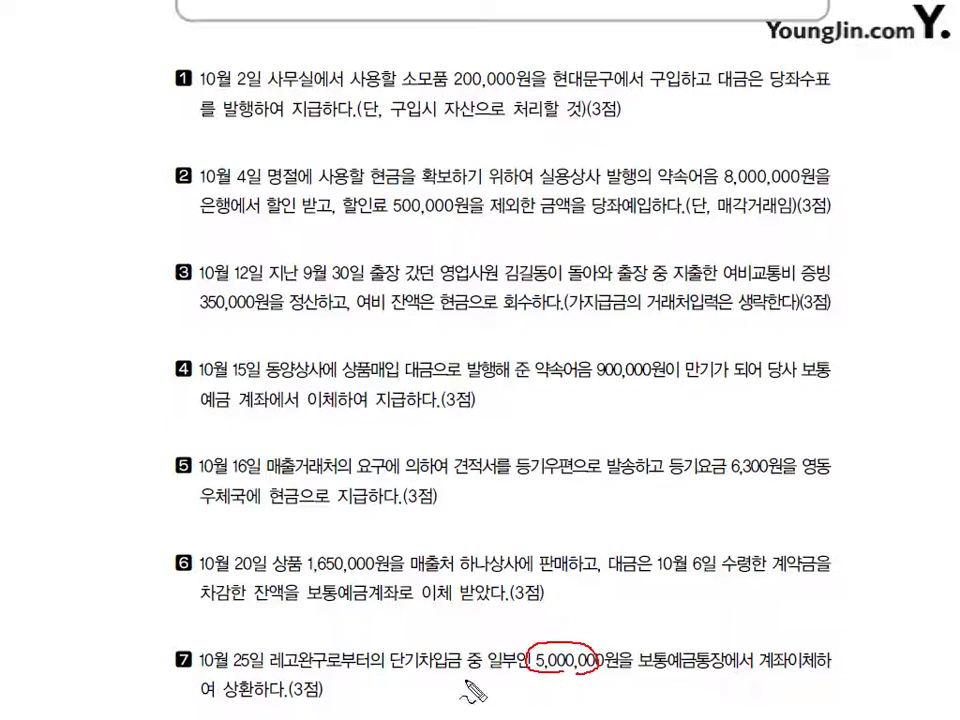
pyautogui.moveTo(388, 687); pyautogui.dragTo(448, 688)
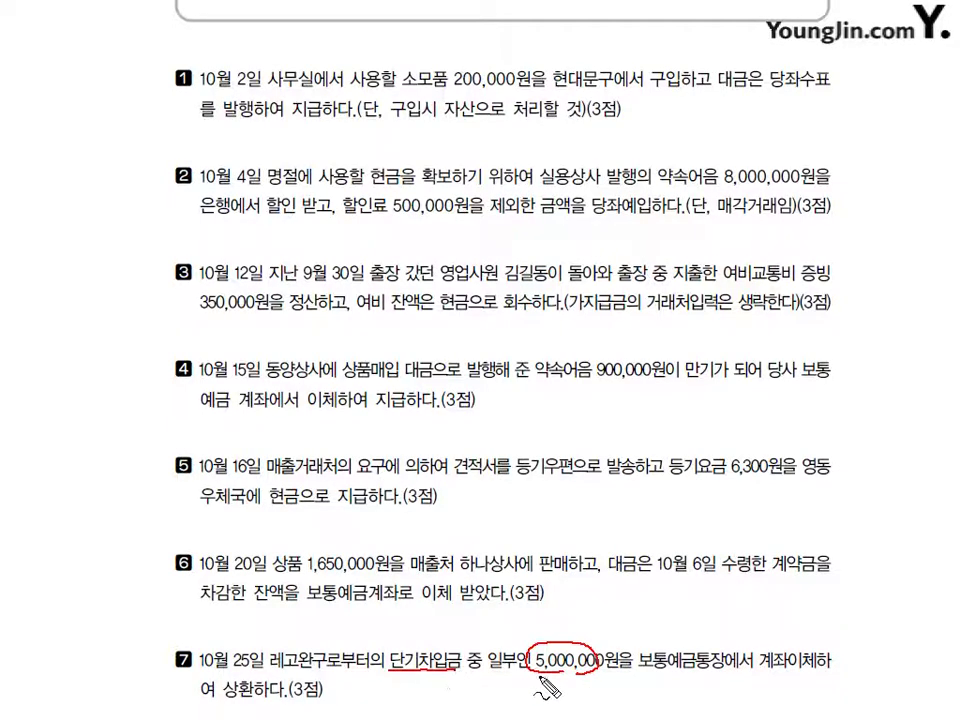
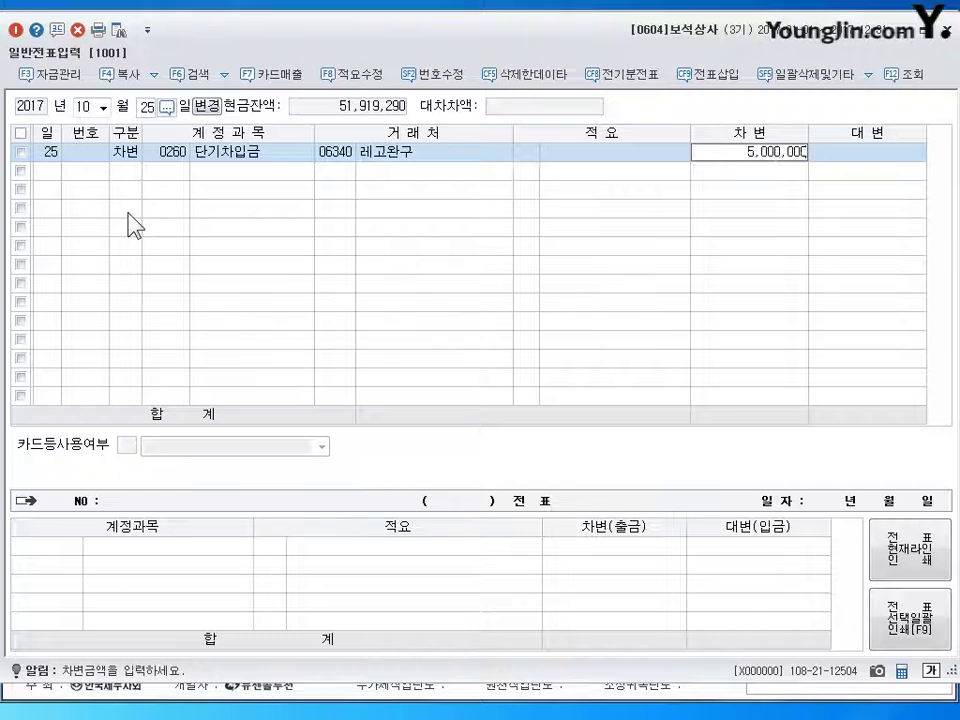
# - Confirm the October 25 단기차입금 debit of 5,000,000 and balance it with a credit (대변) line of 5,000,000 for 0103 보통예금
pyautogui.press('Return')
pyautogui.write('4')
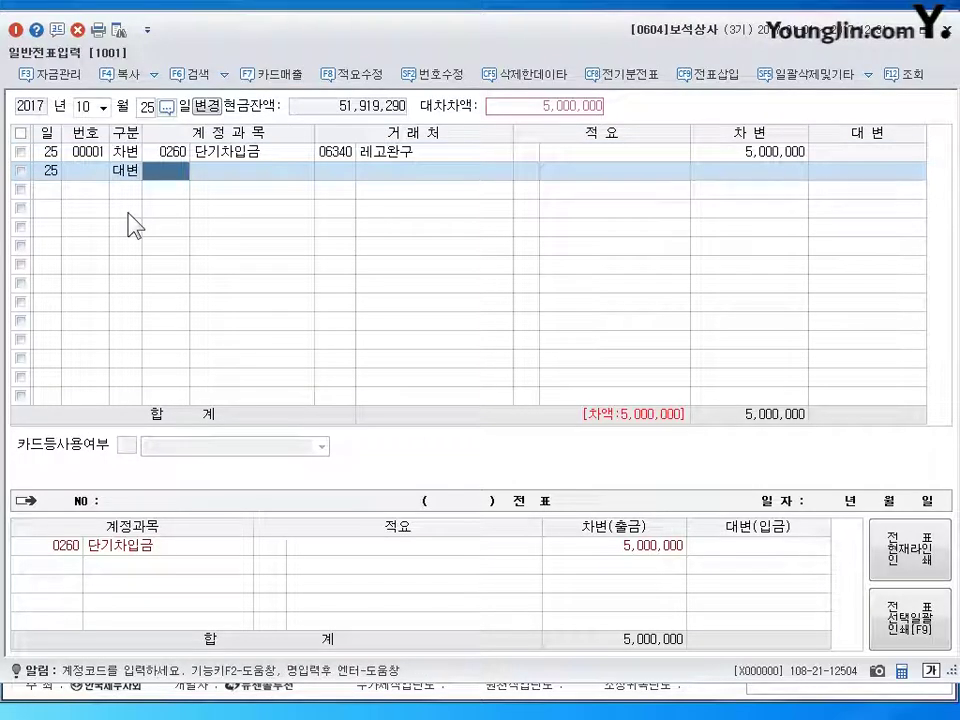
pyautogui.write('103')
pyautogui.press('Return')
pyautogui.press('Return')
pyautogui.press('Return')
pyautogui.press('Return')
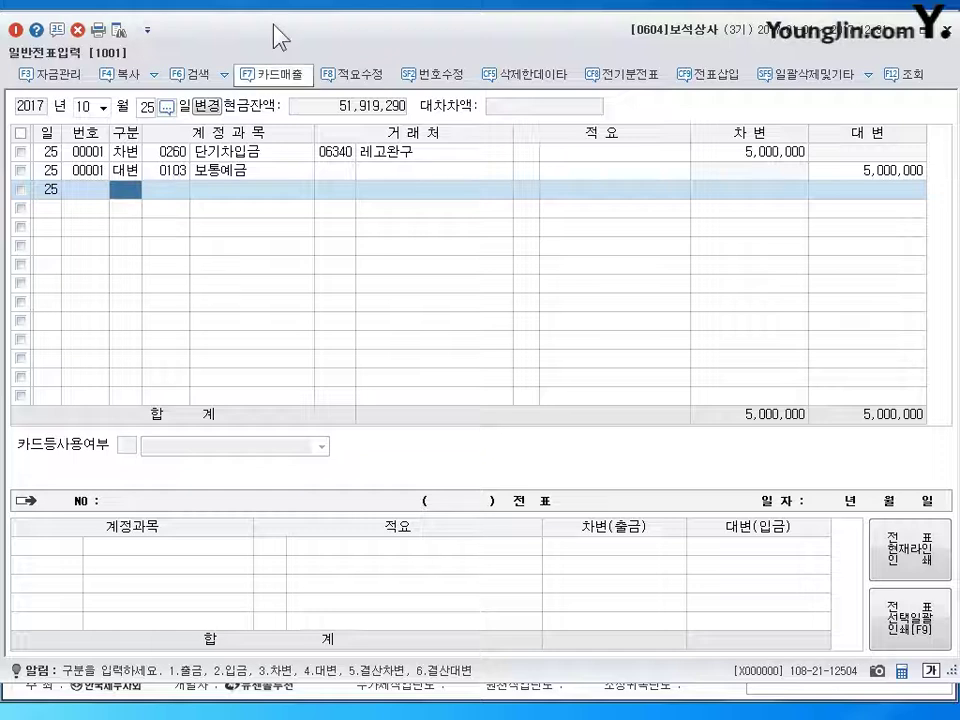
# - Switch the voucher date to October 30 and enter a debit (차변) line for 0107 단기매매증권 with 1,500,000
pyautogui.click(147, 106)
pyautogui.write('30')
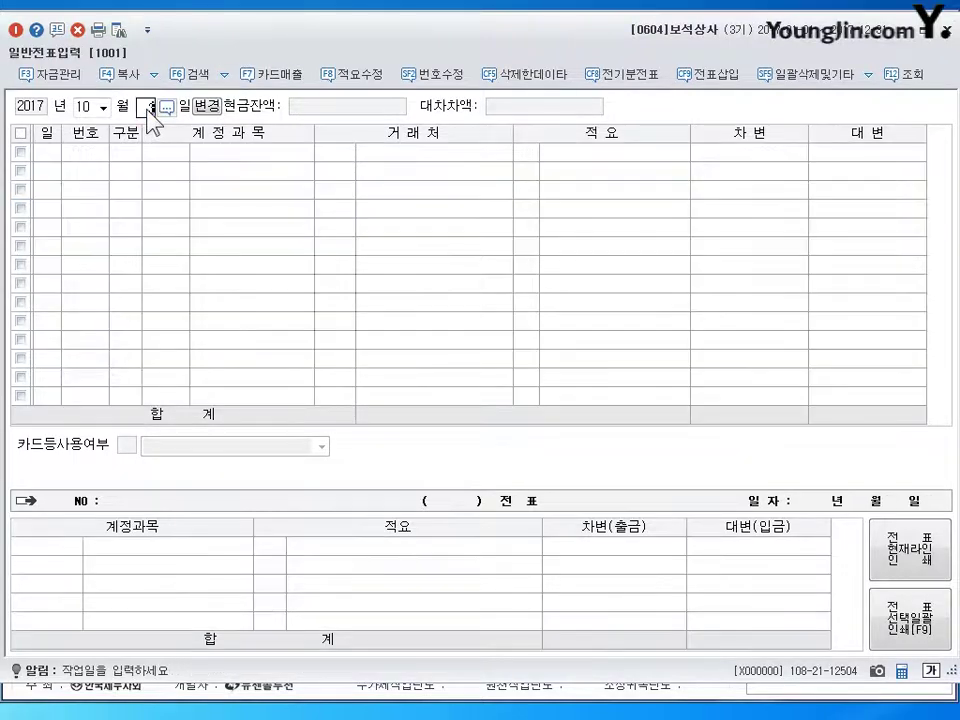
pyautogui.press('Return')
pyautogui.write('3')
pyautogui.press('Return')
pyautogui.write('107')
pyautogui.press('Return')
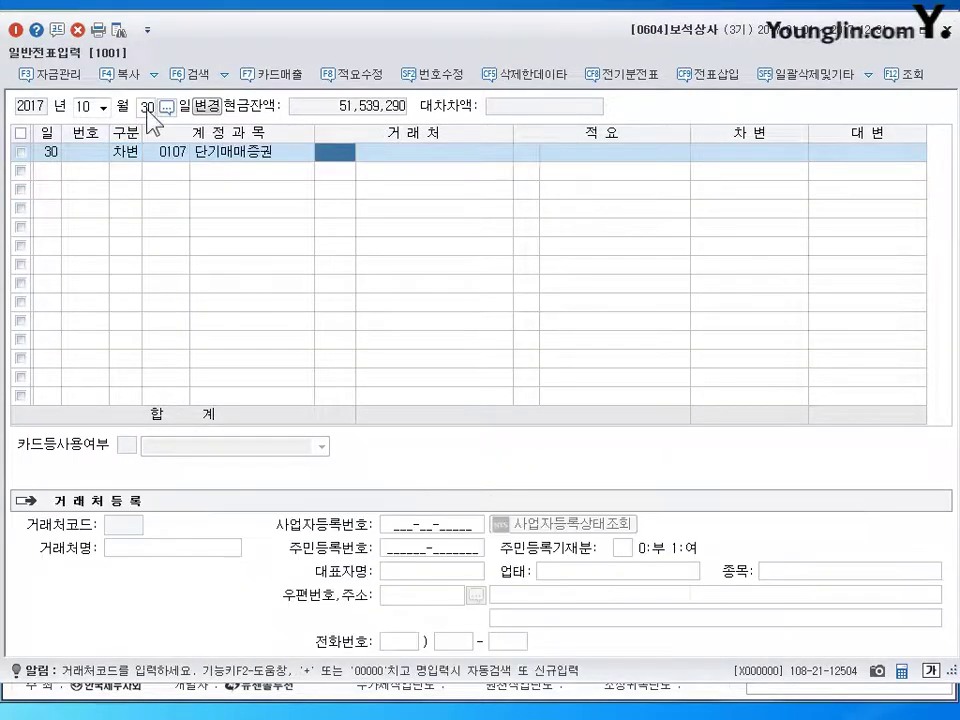
pyautogui.press('Return')
pyautogui.press('Return')
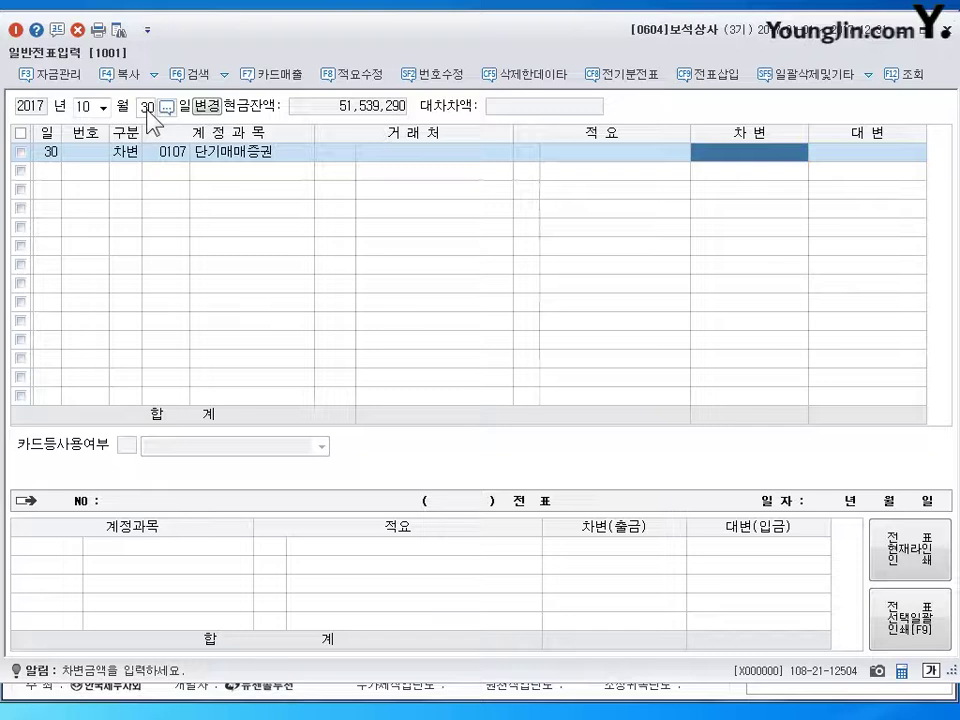
pyautogui.write('1500000')
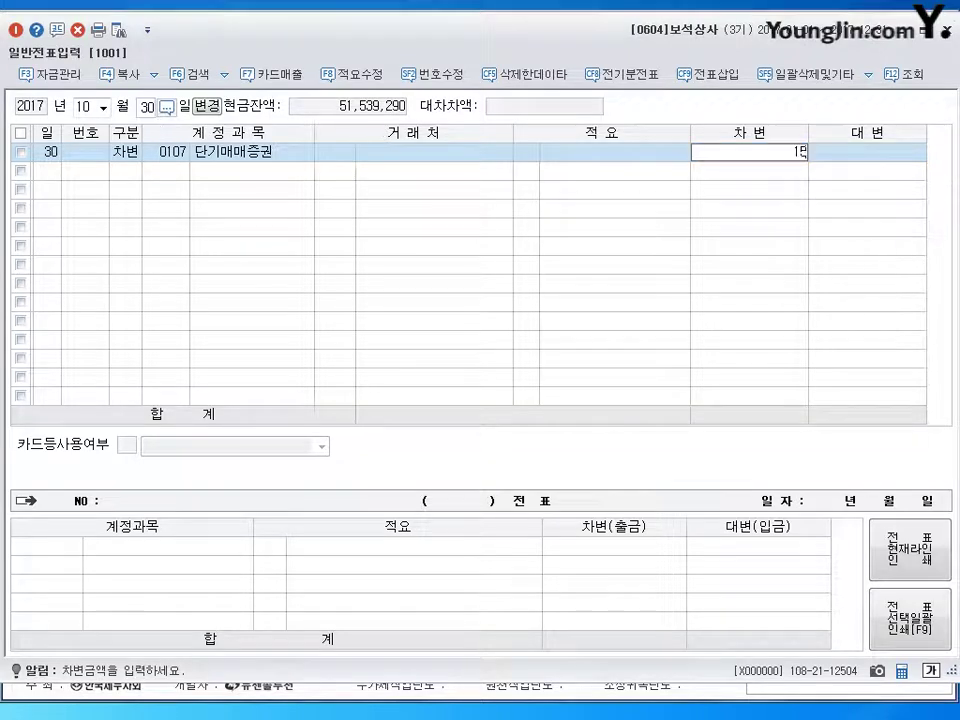
pyautogui.press('Return')
# - Start a second October 30 debit (차변) line, search the accounts for 수수료 and choose 0984 수수료비용
pyautogui.write('3')
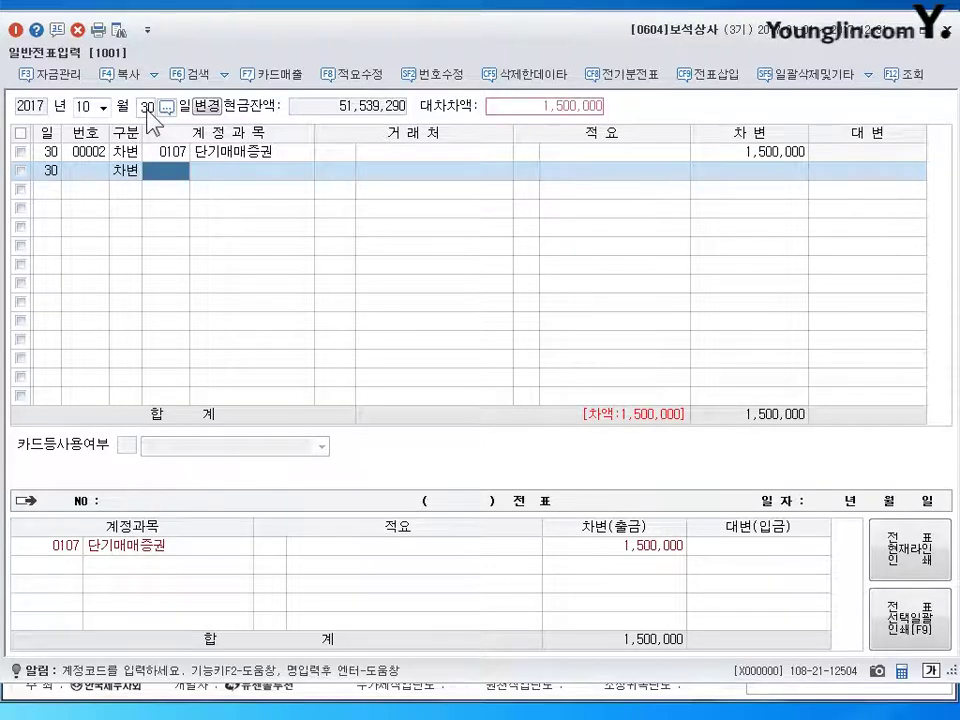
pyautogui.write('수')
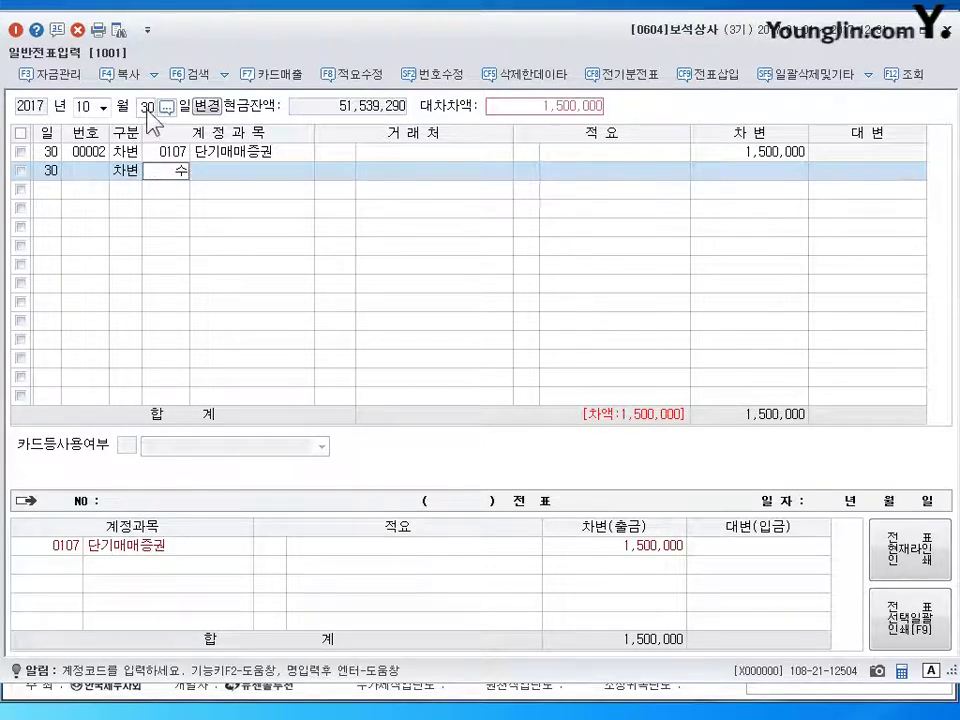
pyautogui.write('수료')
pyautogui.press('Return')
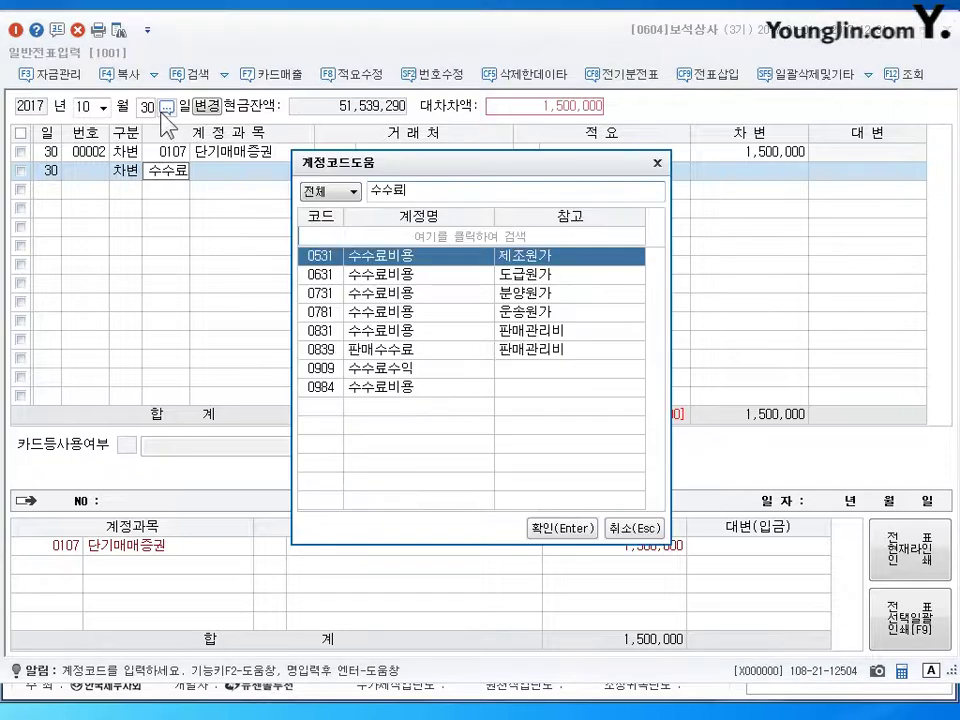
pyautogui.press('Down')
pyautogui.press('Down')
pyautogui.press('Down')
pyautogui.press('Down')
pyautogui.press('Down')
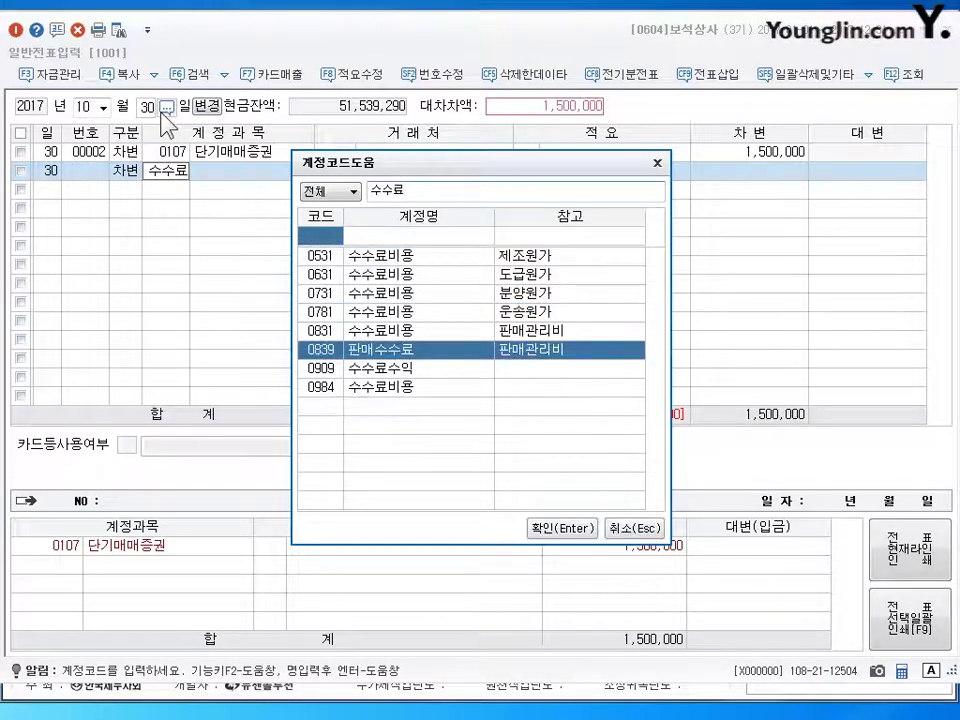
pyautogui.press('Down')
pyautogui.press('Down')
pyautogui.press('Up')
pyautogui.press('Up')
pyautogui.press('Up')
pyautogui.press('Up')
pyautogui.press('Up')
pyautogui.press('Up')
pyautogui.press('Up')
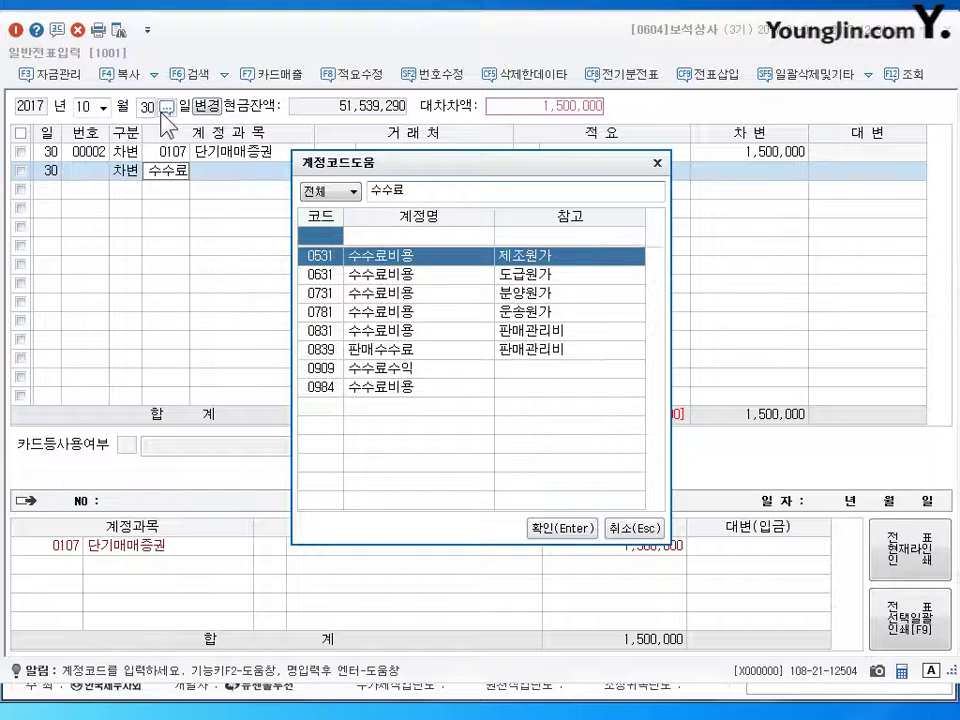
pyautogui.press('Down')
pyautogui.press('Down')
pyautogui.press('Down')
pyautogui.press('Down')
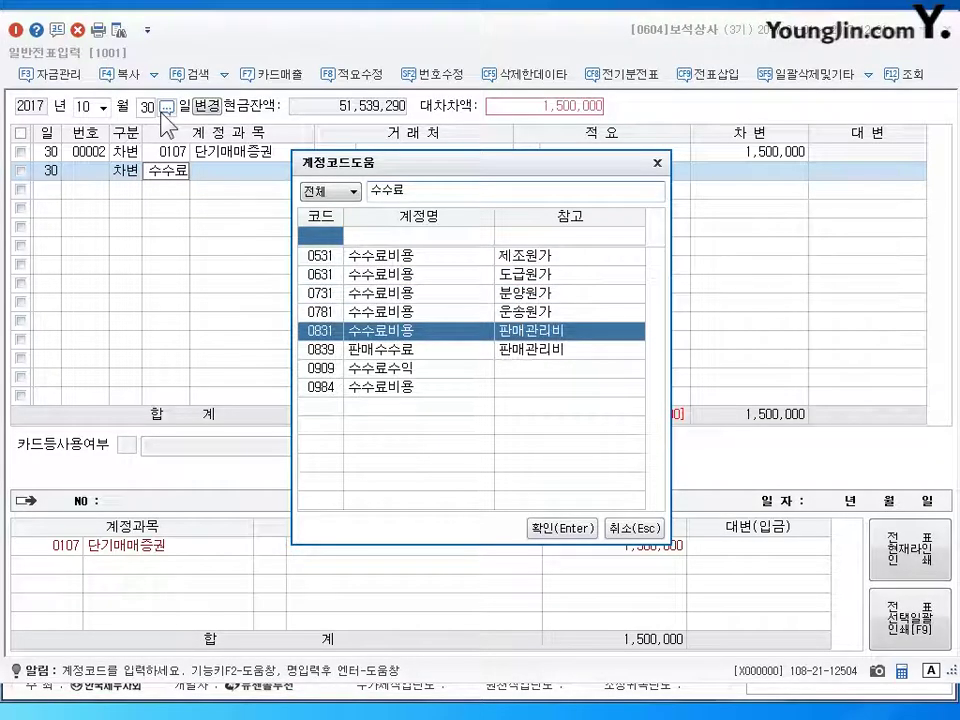
pyautogui.press('Up')
pyautogui.press('Up')
pyautogui.press('Up')
pyautogui.press('Up')
pyautogui.press('Down')
pyautogui.press('Down')
pyautogui.press('Down')
pyautogui.press('Down')
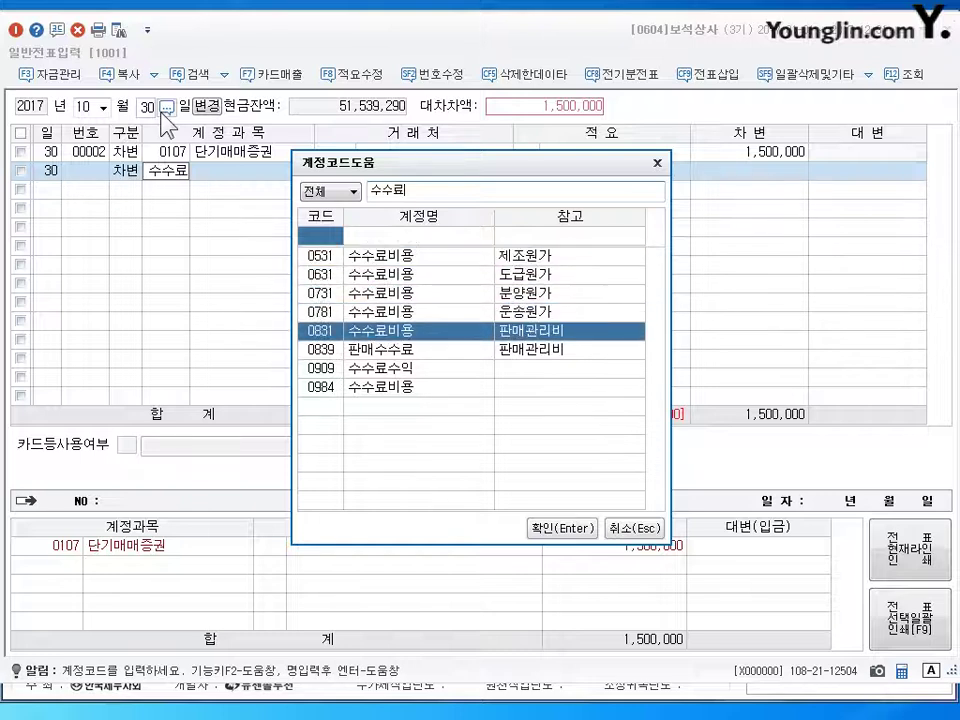
pyautogui.press('Up')
pyautogui.press('Up')
pyautogui.press('Up')
pyautogui.press('Down')
pyautogui.press('Down')
pyautogui.press('Down')
pyautogui.press('Down')
pyautogui.press('Down')
pyautogui.press('Down')
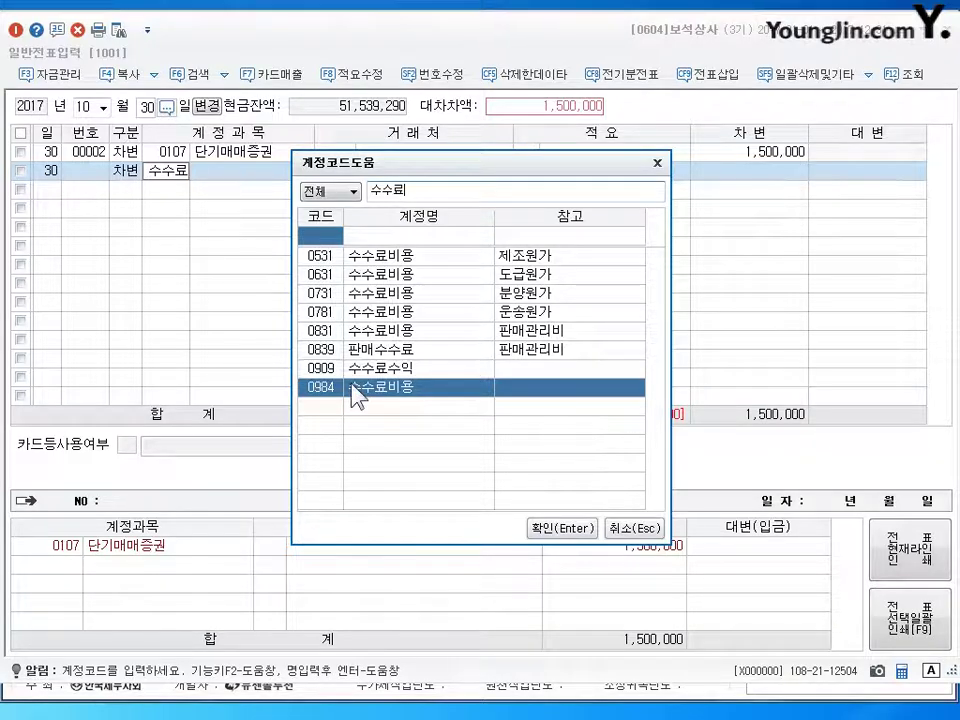
pyautogui.click(566, 527)
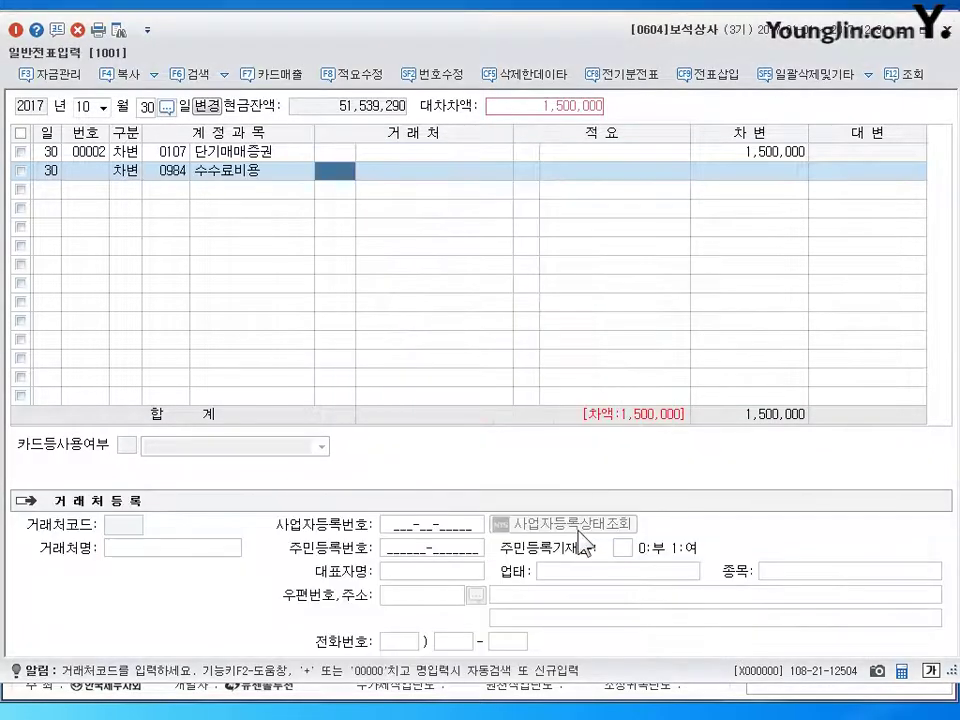
# - Leave the counterparty and description of the 수수료비용 line blank and enter a debit amount of 15,000
pyautogui.press('Return')
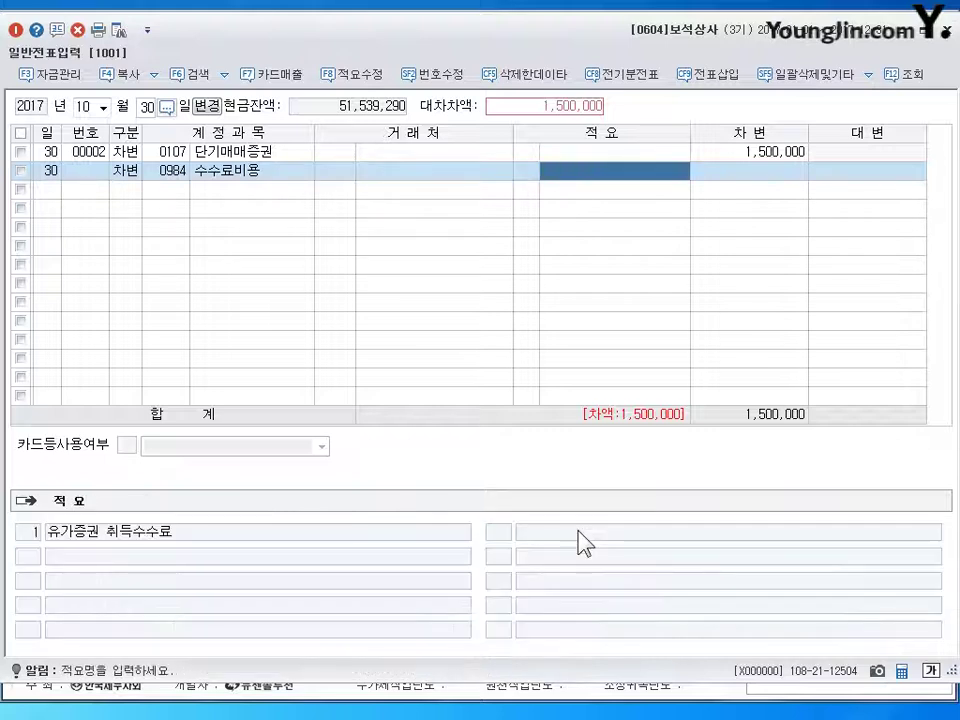
pyautogui.press('Return')
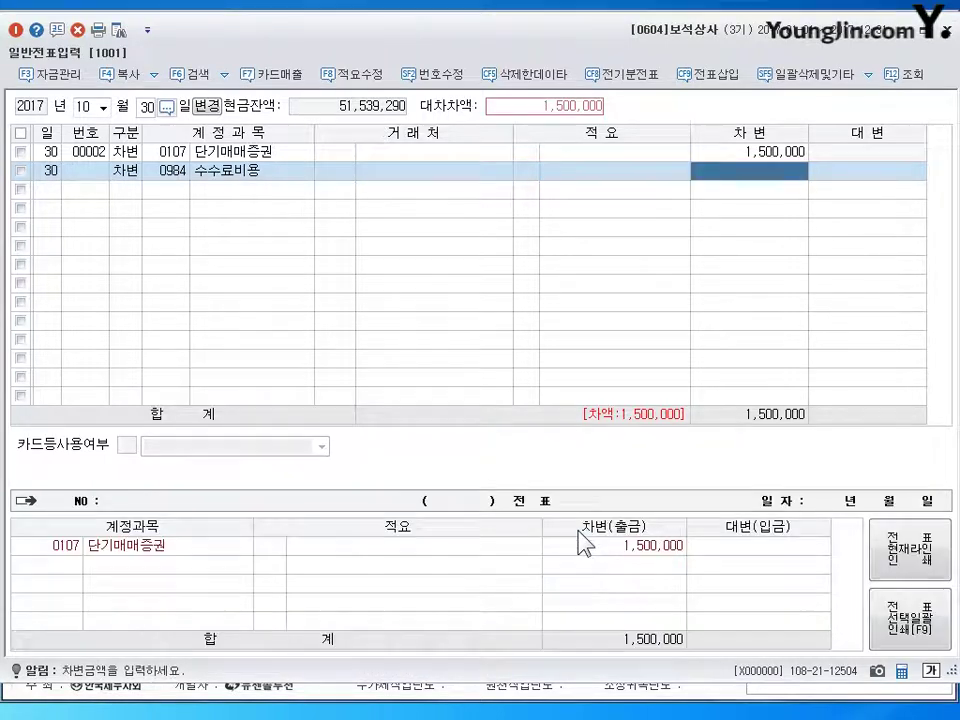
pyautogui.write('15000')
pyautogui.press('Return')
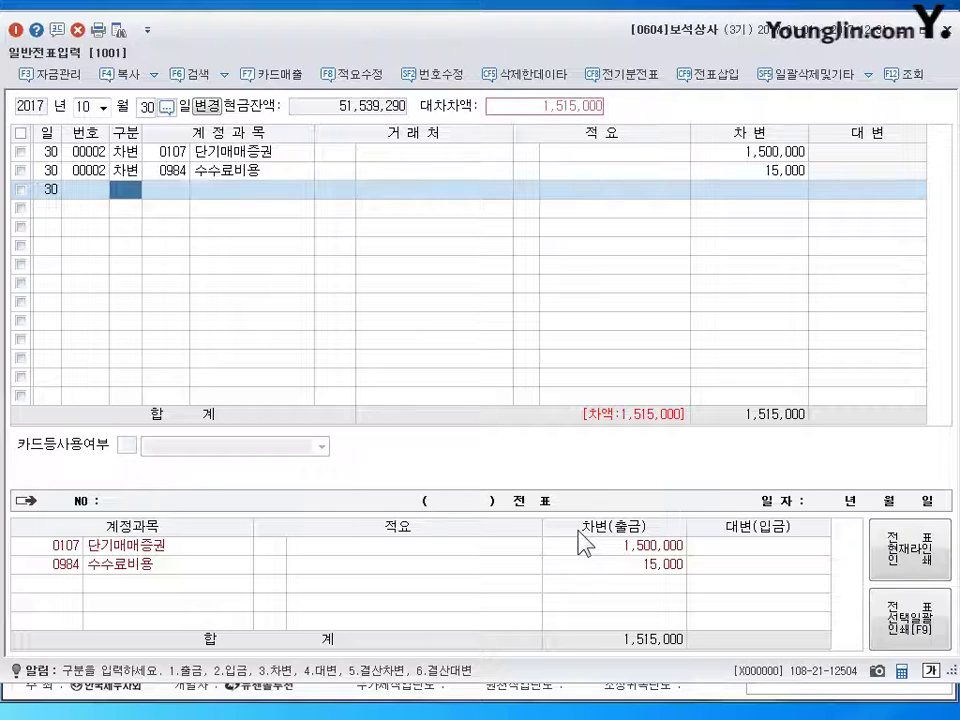
# - Add an October 30 credit (대변) line for account 0151 관세환급금 with the balancing amount of 1,515,000
pyautogui.write('4')
pyautogui.write('151')
pyautogui.press('Return')
pyautogui.write('5000')
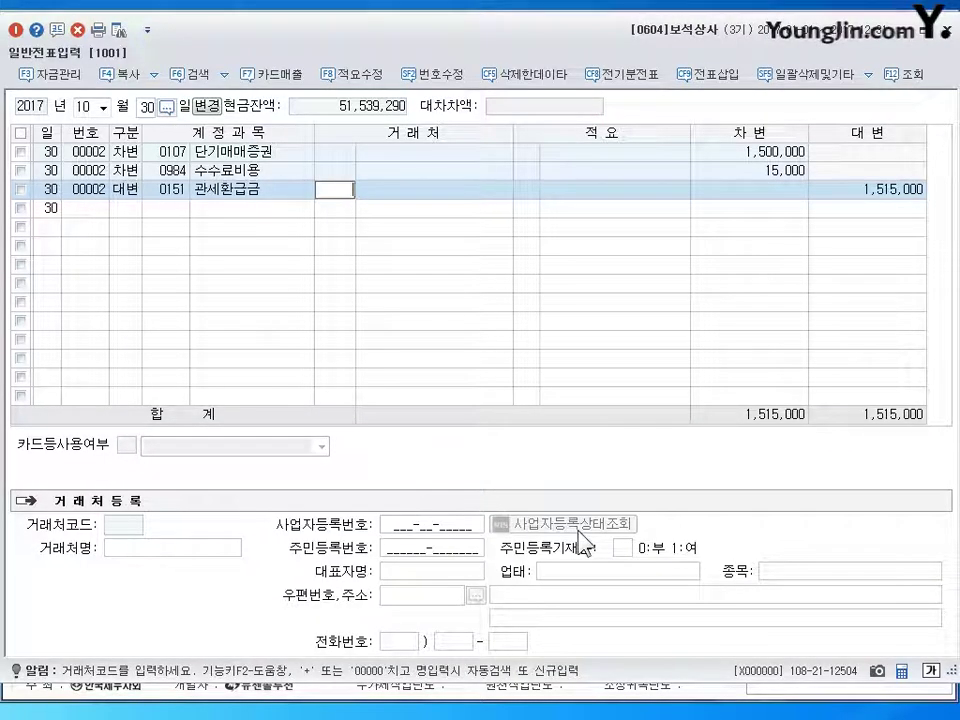
# - Change the account of the October 30 credit line to 0103 보통예금, leaving its counterparty and description blank
pyautogui.press('Escape')
pyautogui.press('Left')
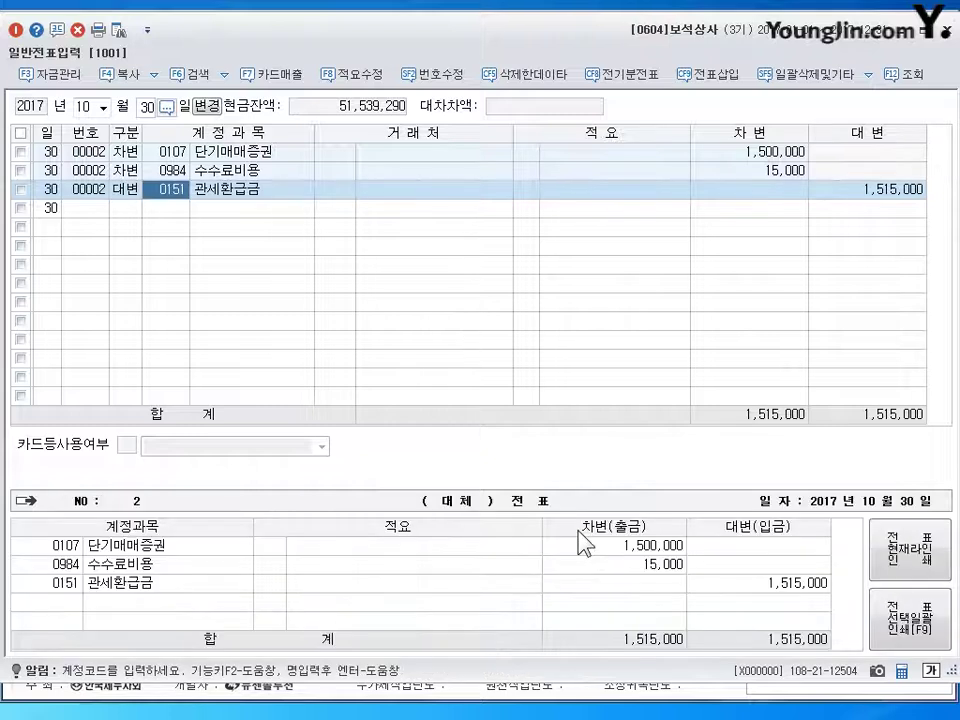
pyautogui.write('103')
pyautogui.press('Return')
pyautogui.press('Return')
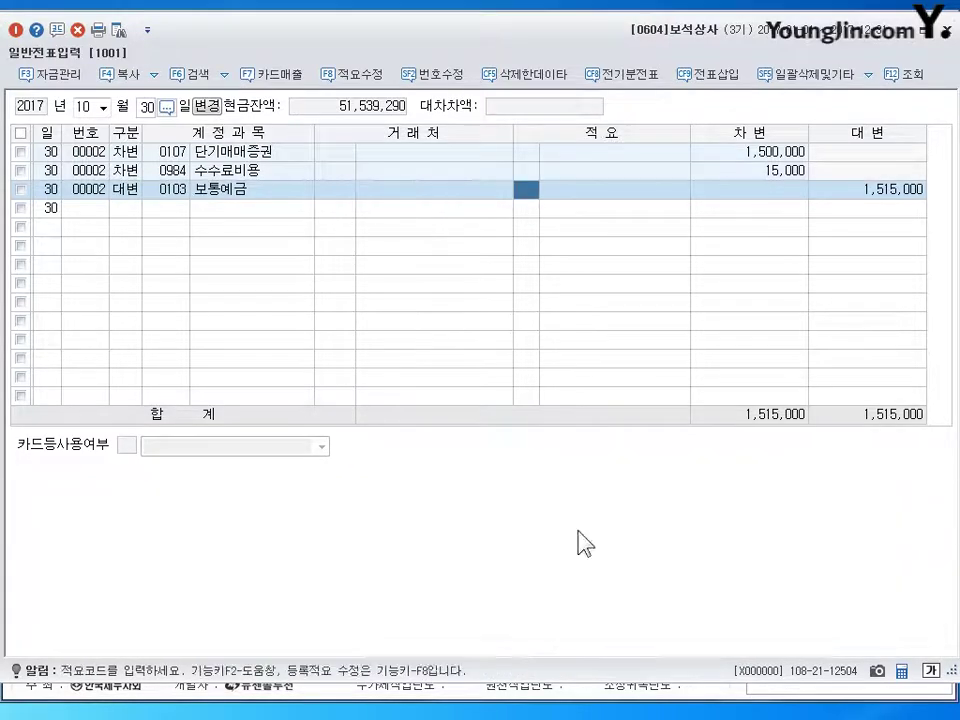
pyautogui.press('Return')
pyautogui.press('Return')
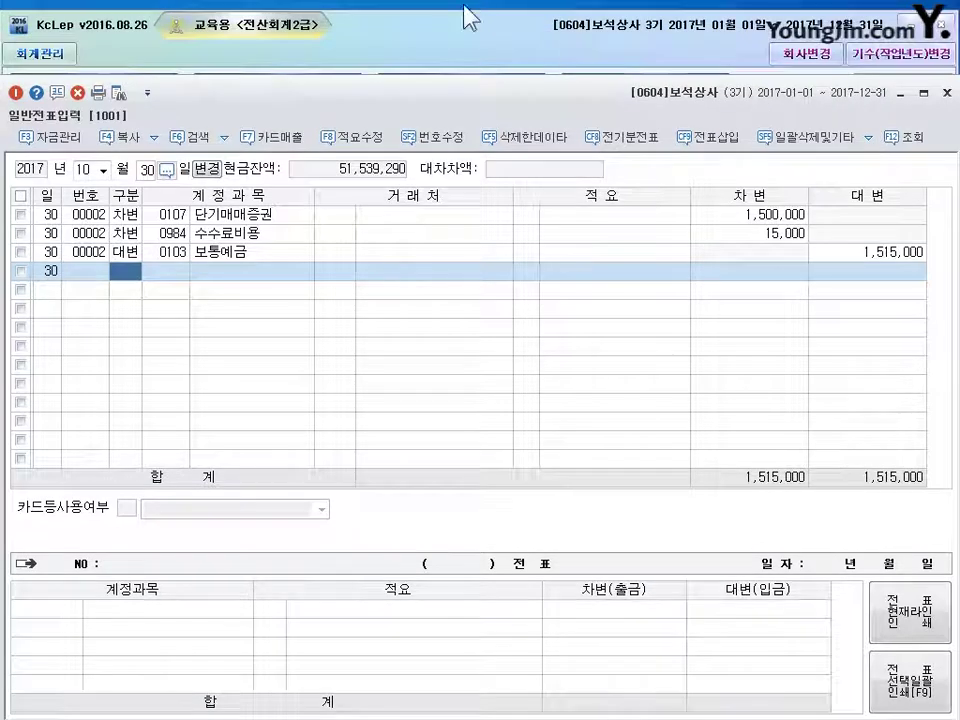
# - Look up account 0984 수수료비용 among the 영업외비용 accounts in 계정과목및적요등록 and return to 일반전표입력
pyautogui.press('Escape')
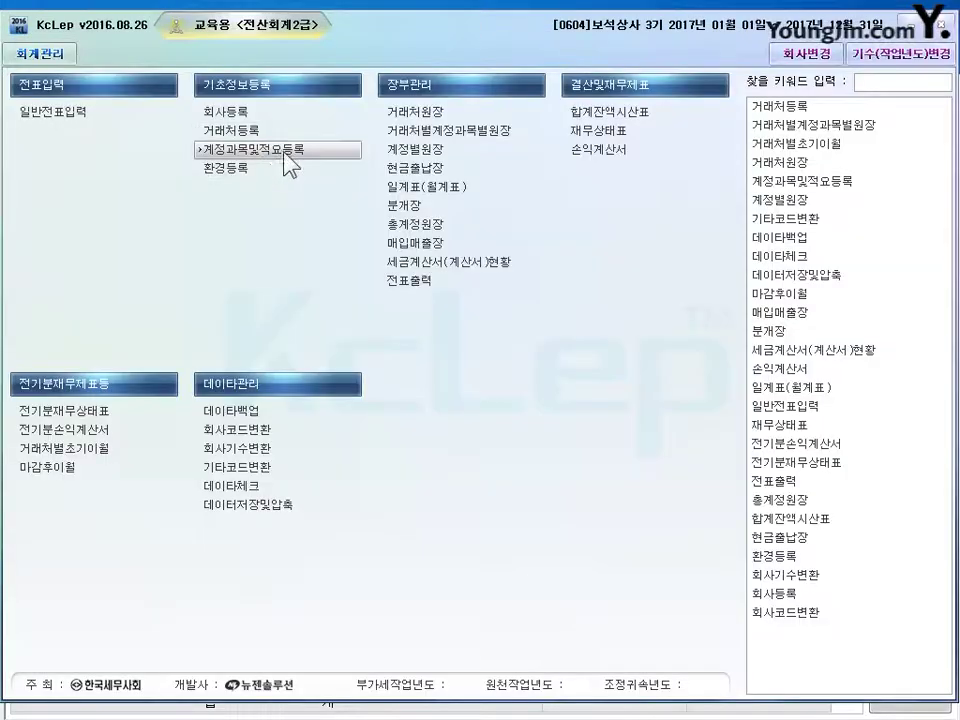
pyautogui.click(260, 148)
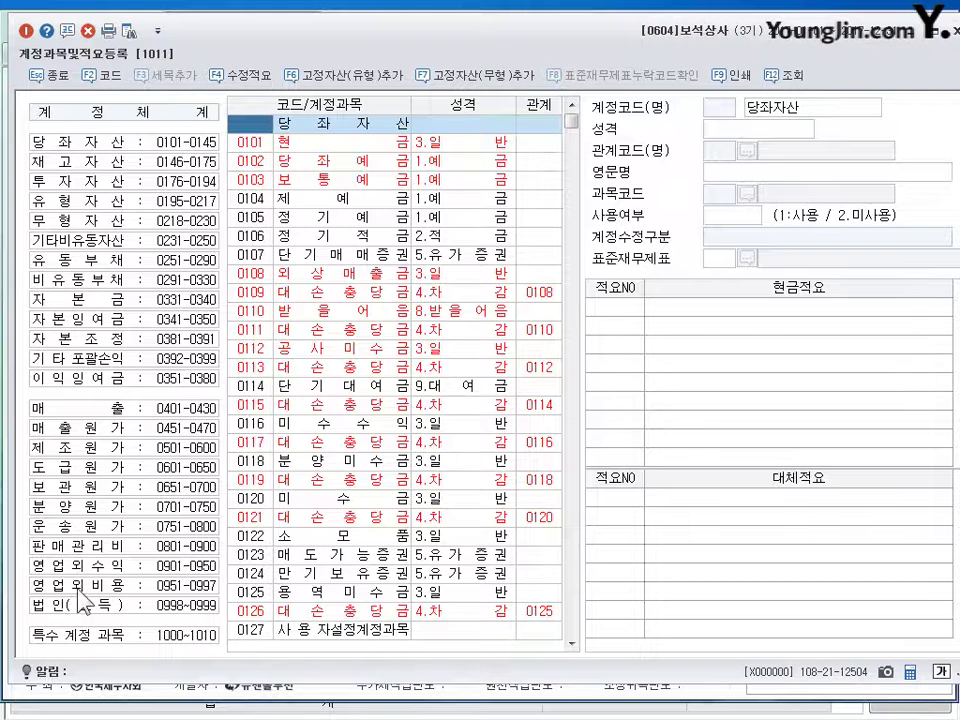
pyautogui.click(157, 588)
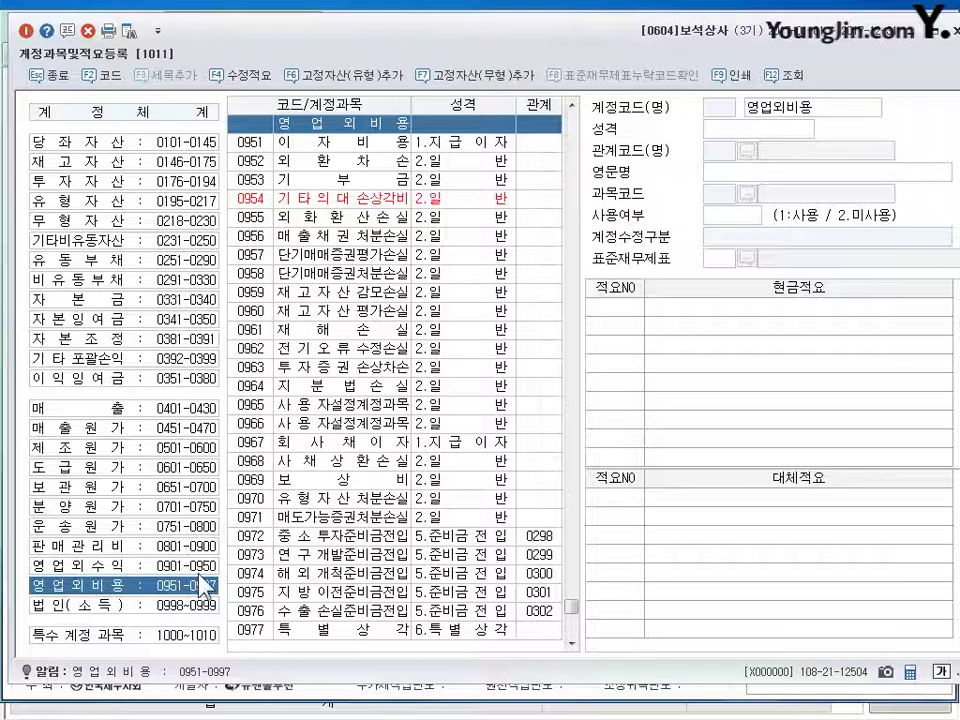
pyautogui.click(262, 505)
pyautogui.scroll(-6, 262, 505)
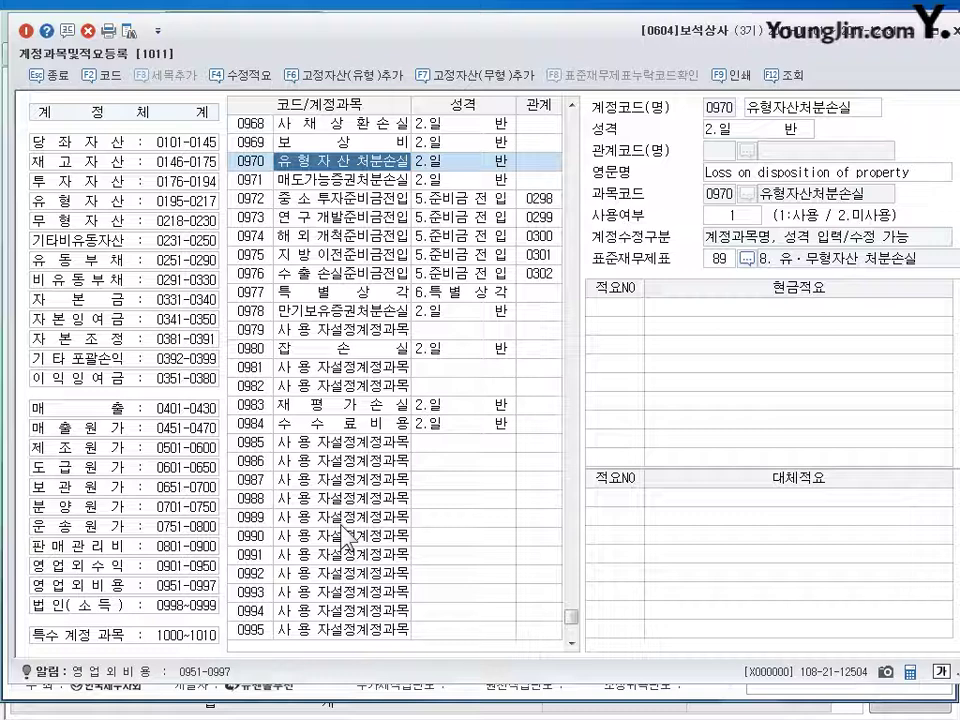
pyautogui.click(340, 428)
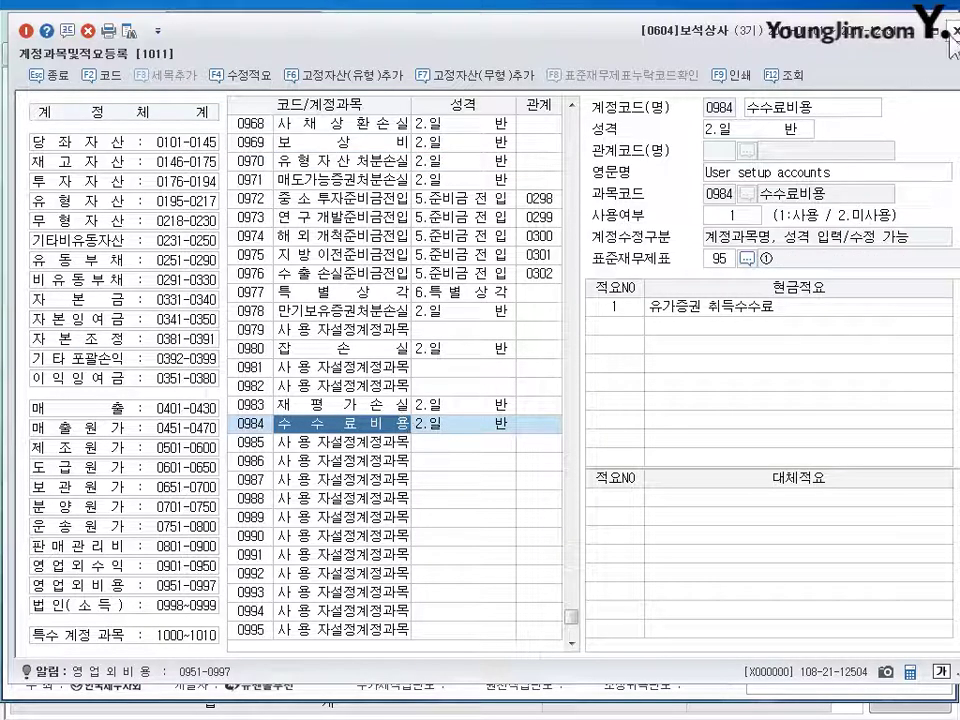
pyautogui.press('Escape')
pyautogui.click(64, 111)
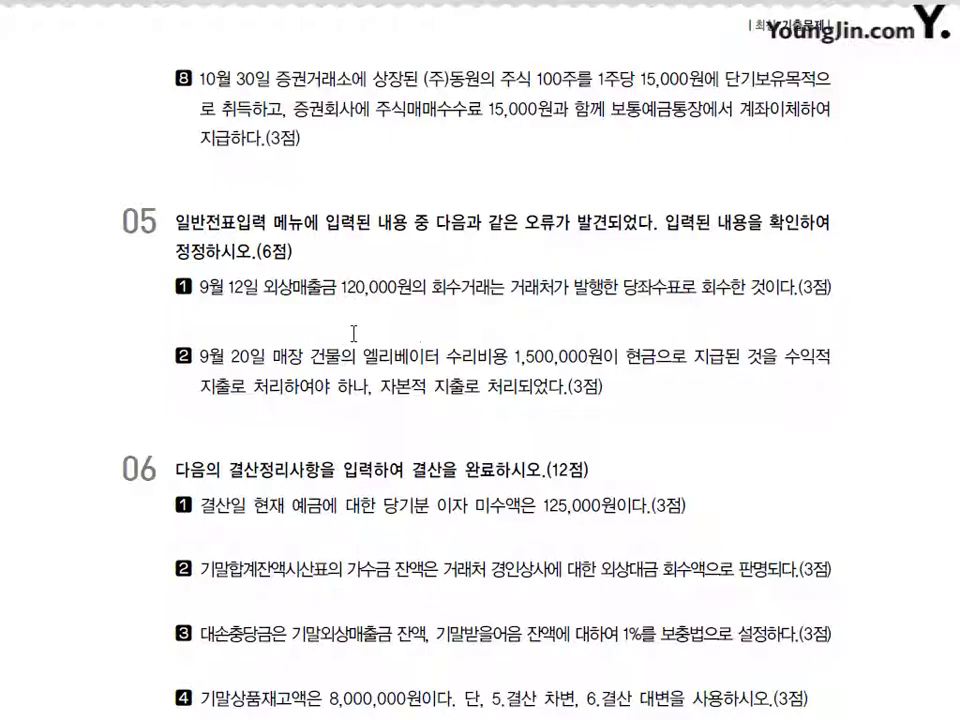
# - Switch from the exercise document to 일반전표입력 in KcLep and display the voucher dated September 12, 2017
pyautogui.scroll(-1, 300, 340)
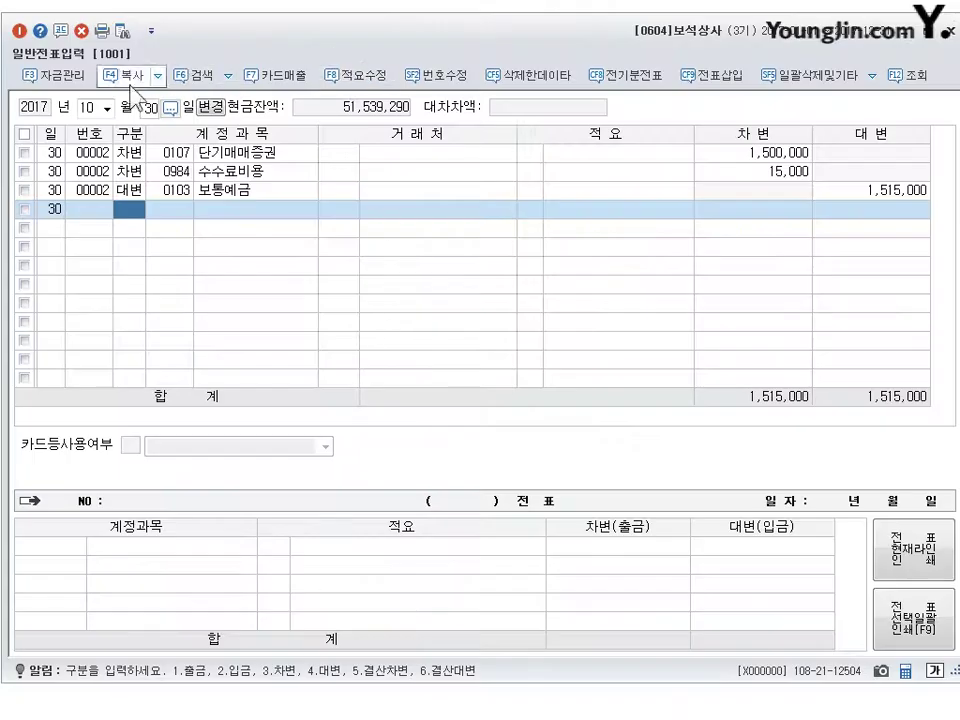
pyautogui.click(93, 108)
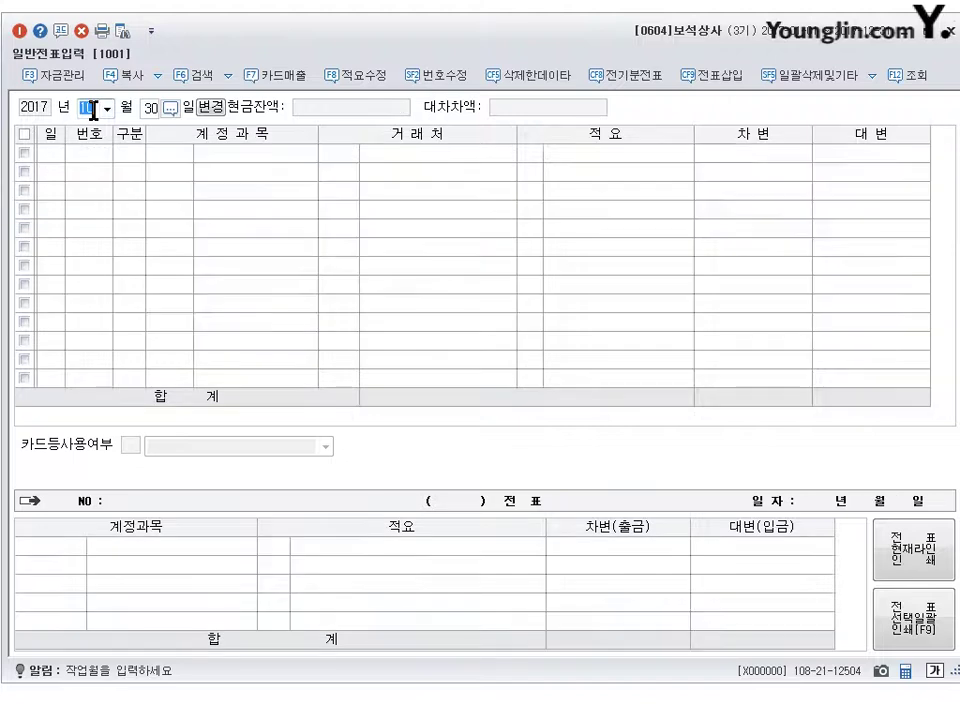
pyautogui.write('09')
pyautogui.press('Return')
pyautogui.write('12')
pyautogui.press('Return')
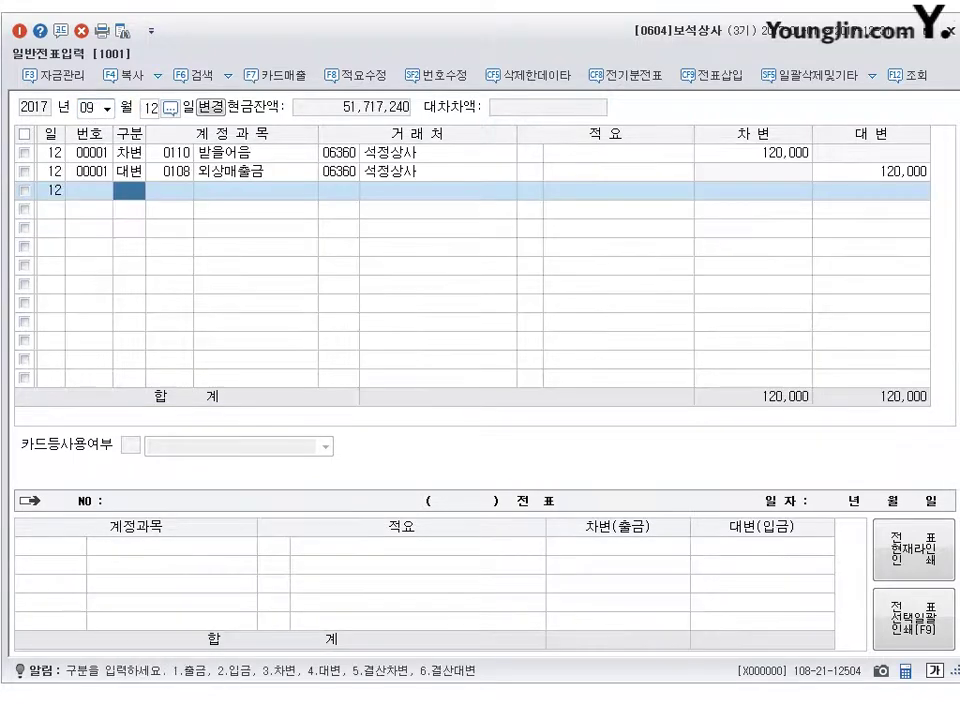
# - Review the 석정상사 lines of the September 12 voucher and highlight the check-issuance wording (거래처가 발행한 당좌수표) in the exercise's first error item
pyautogui.click(395, 172)
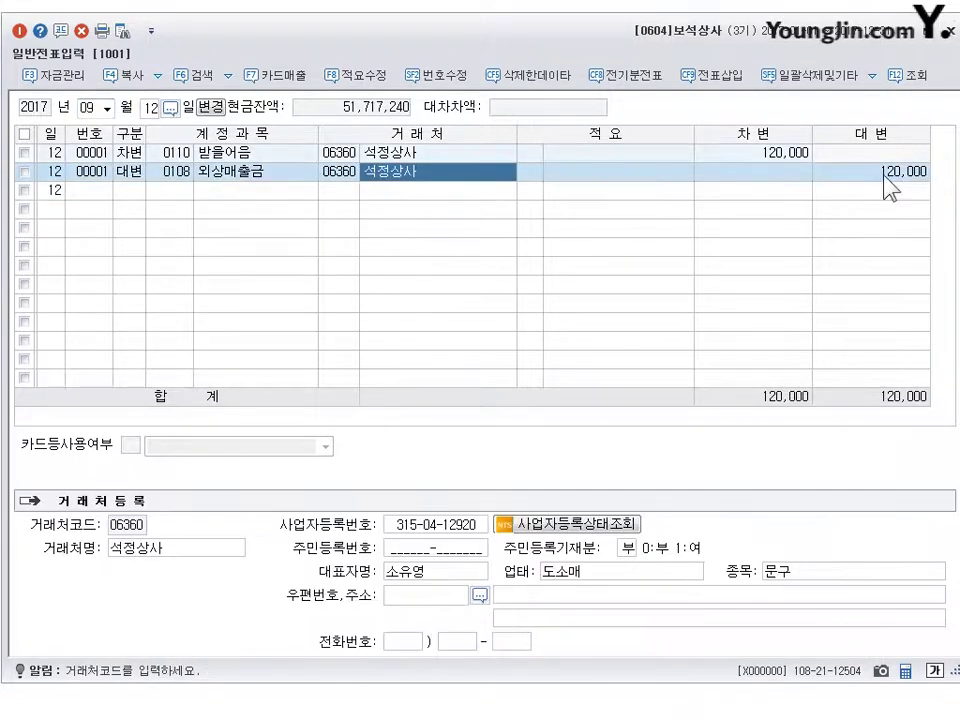
pyautogui.click(797, 172)
pyautogui.hotkey('shift', 'Tab')
pyautogui.press('Tab')
pyautogui.hotkey('shift', 'Tab')
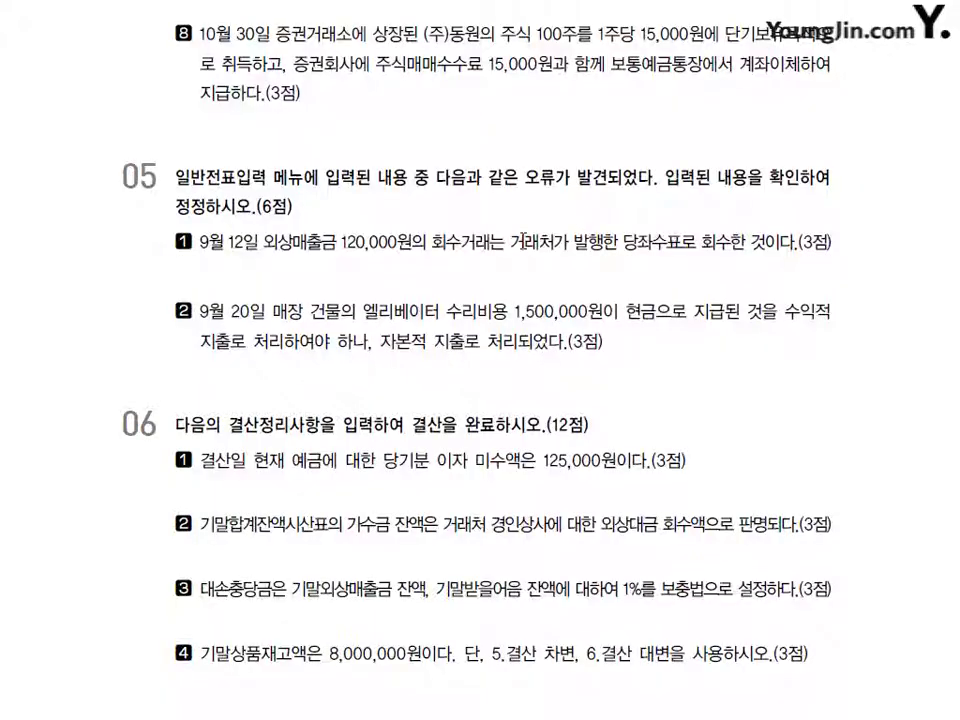
pyautogui.moveTo(510, 241); pyautogui.dragTo(662, 241)
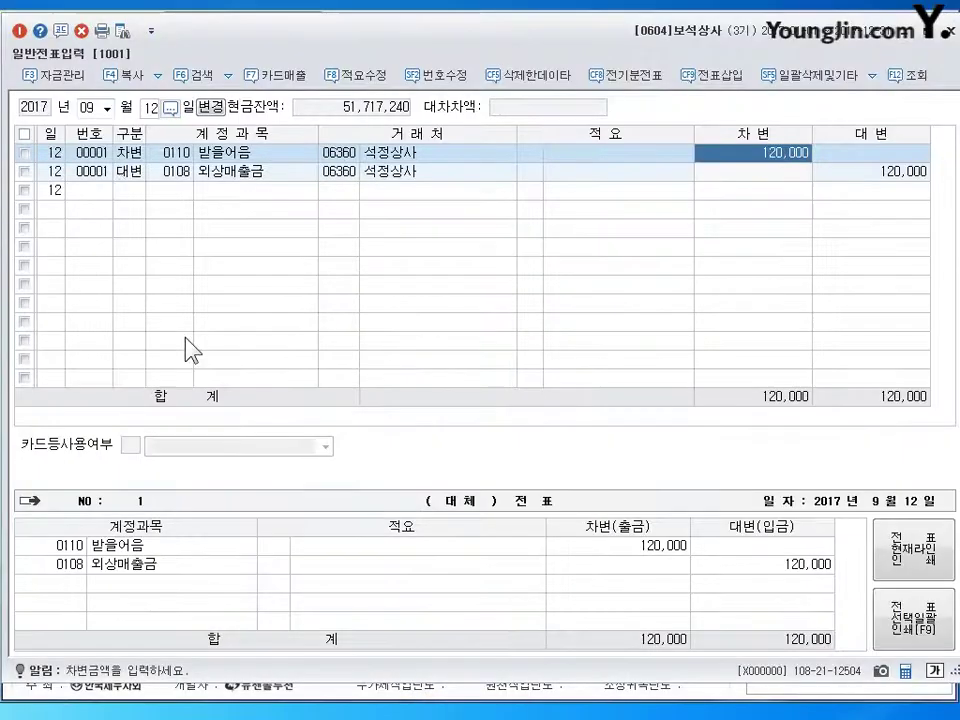
# - Change the account of the September 12 debit line from 받을어음 to 0101 현금
pyautogui.click(178, 158)
pyautogui.write('0101')
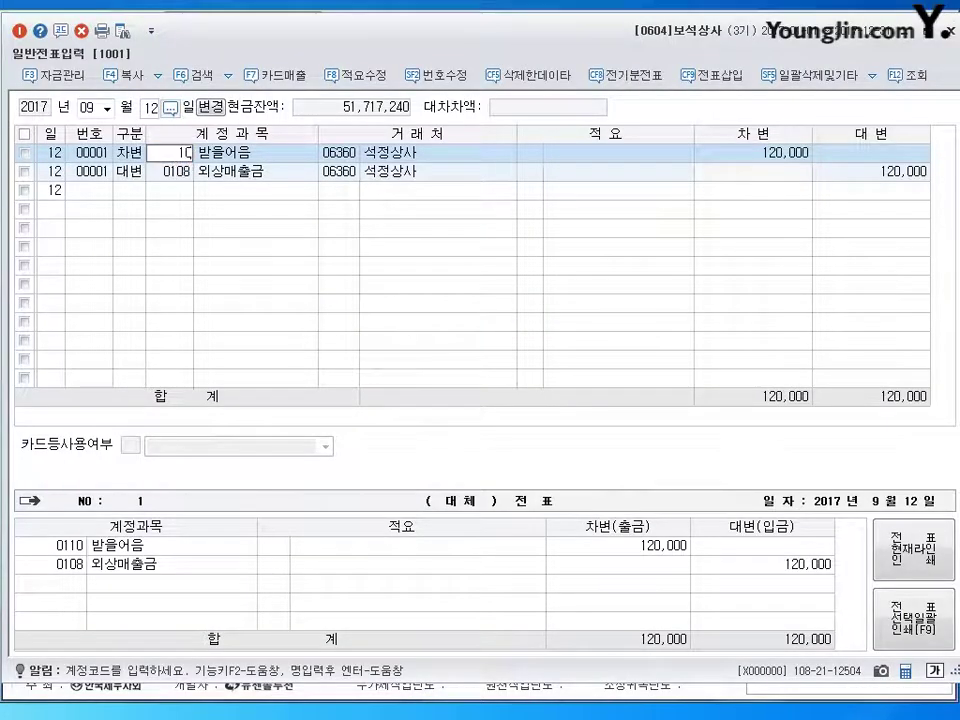
pyautogui.press('Return')
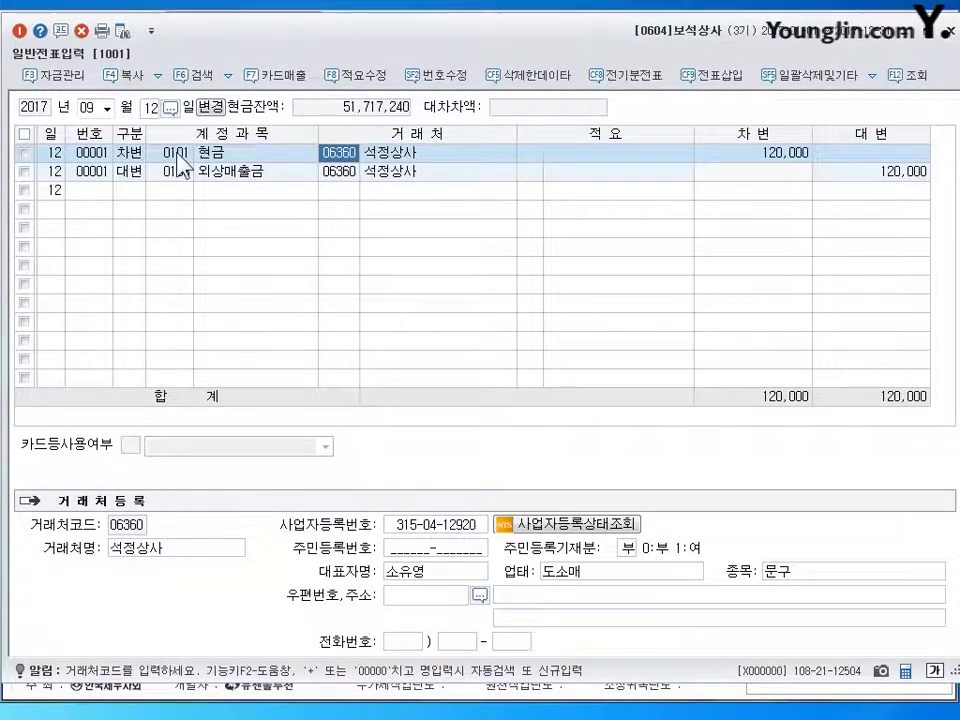
pyautogui.press('Return')
pyautogui.press('Return')
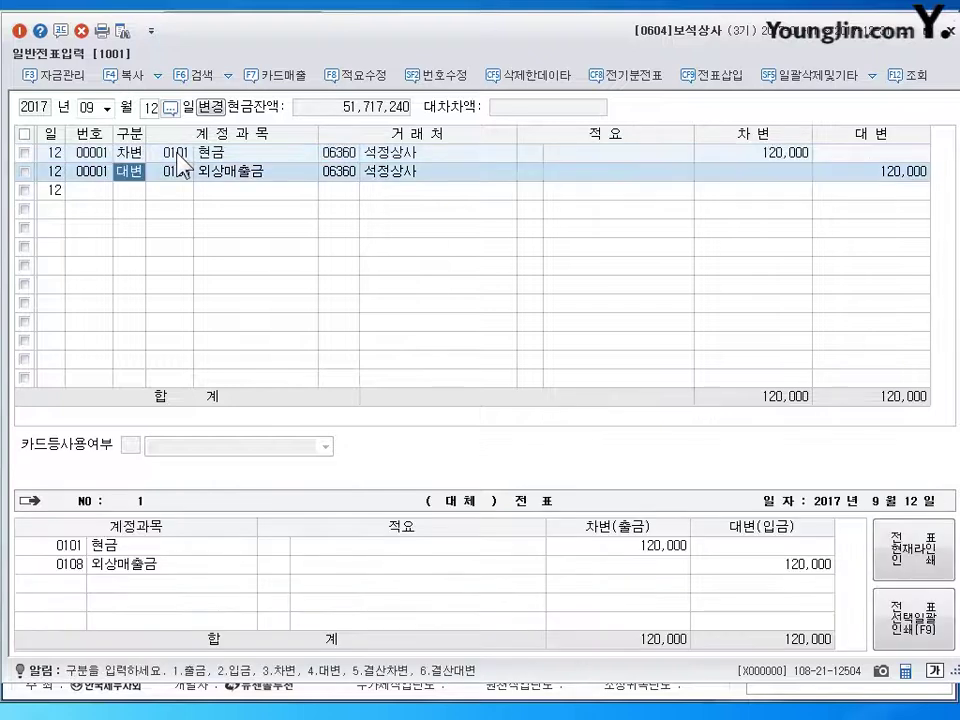
pyautogui.click(180, 158)
pyautogui.press('Return')
pyautogui.press('Return')
pyautogui.click(178, 158)
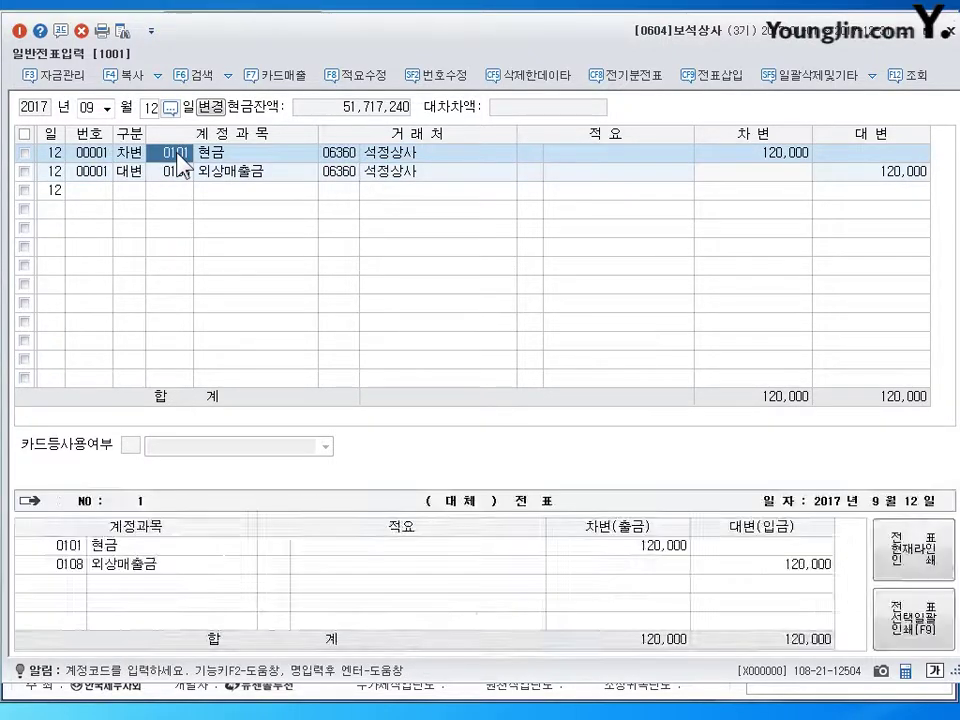
pyautogui.press('Return')
pyautogui.press('Return')
pyautogui.click(180, 158)
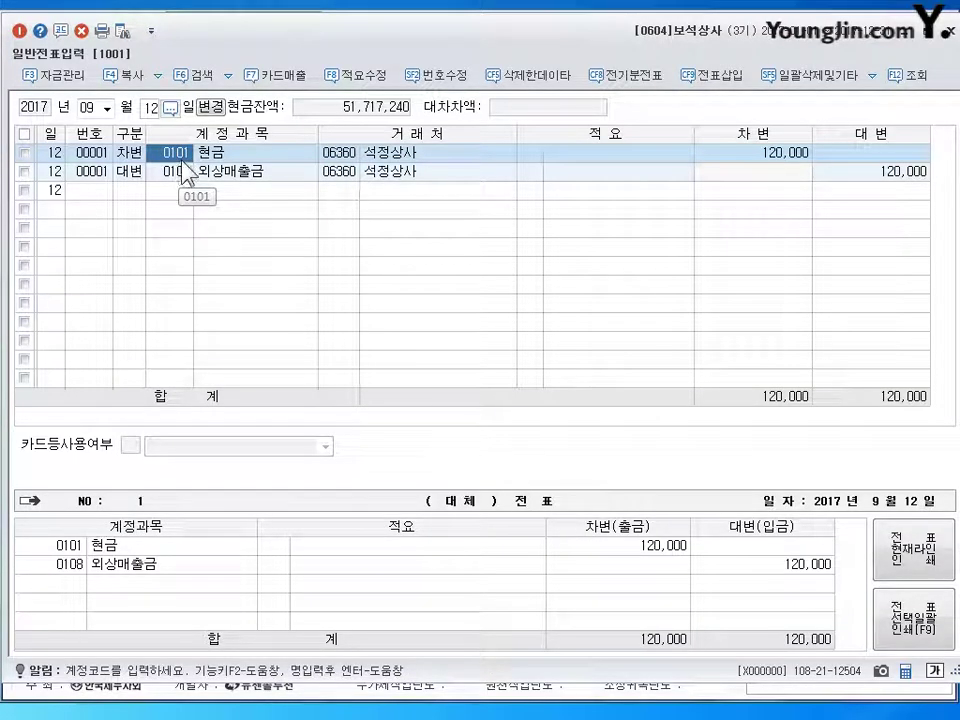
# - Clear the counterparty code and name from the September 12 현금 debit line and close 일반전표입력
pyautogui.click(335, 157)
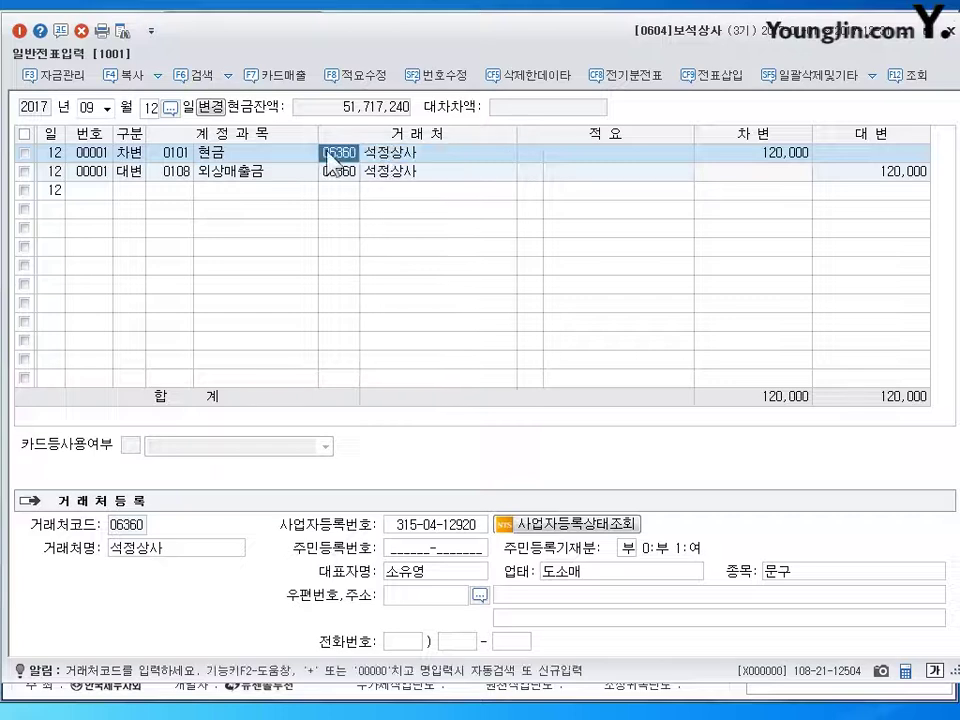
pyautogui.press('Delete')
pyautogui.press('Return')
pyautogui.press('Delete')
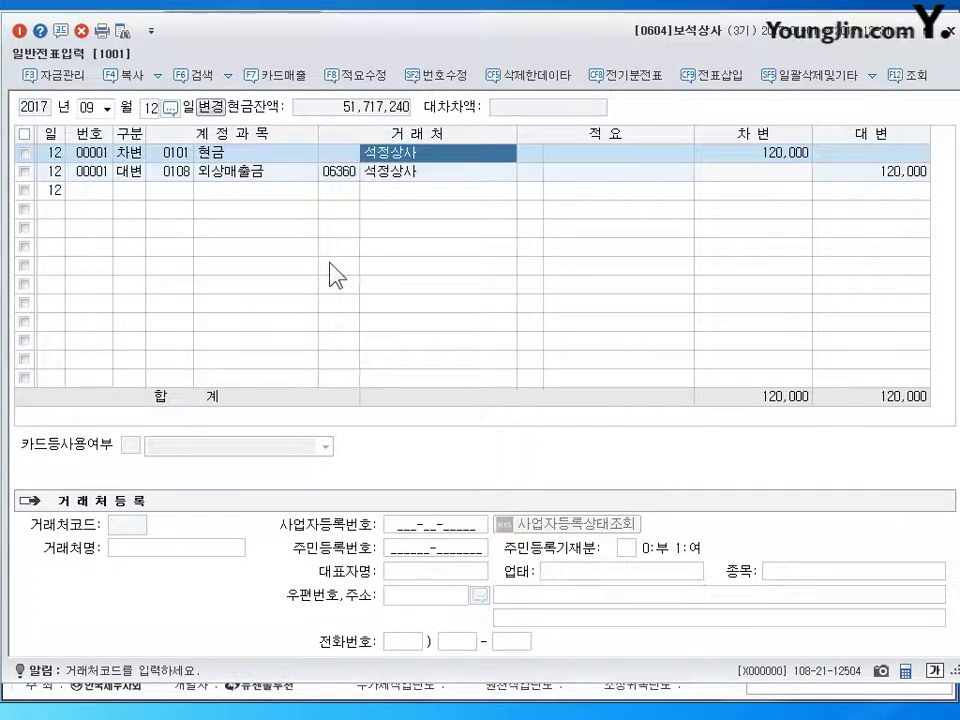
pyautogui.press('Return')
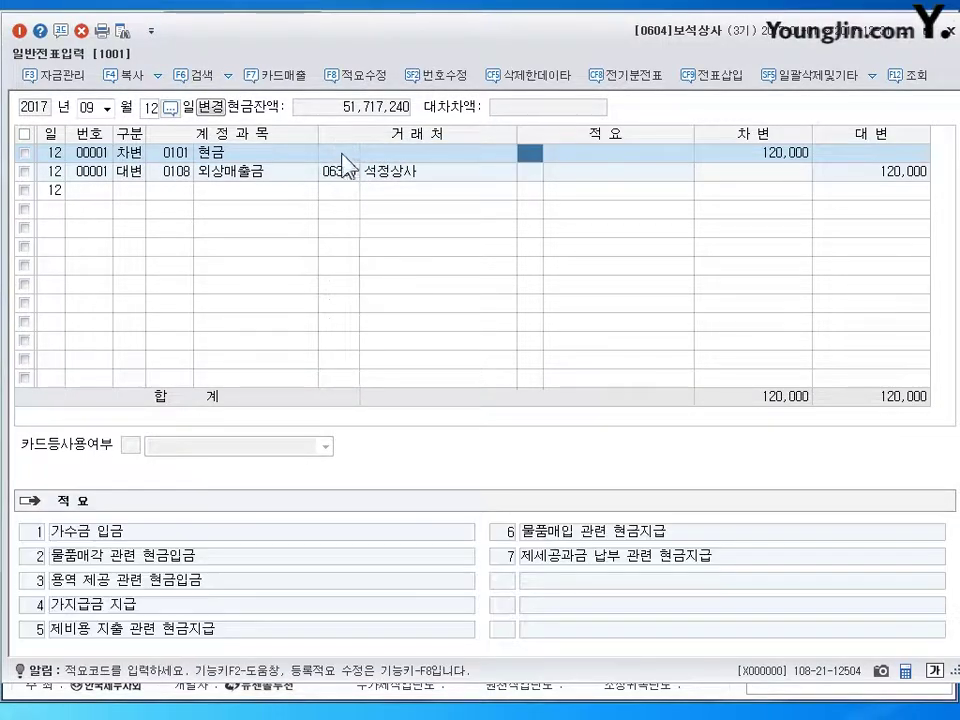
pyautogui.press('Left')
pyautogui.press('Left')
pyautogui.press('Left')
pyautogui.press('Left')
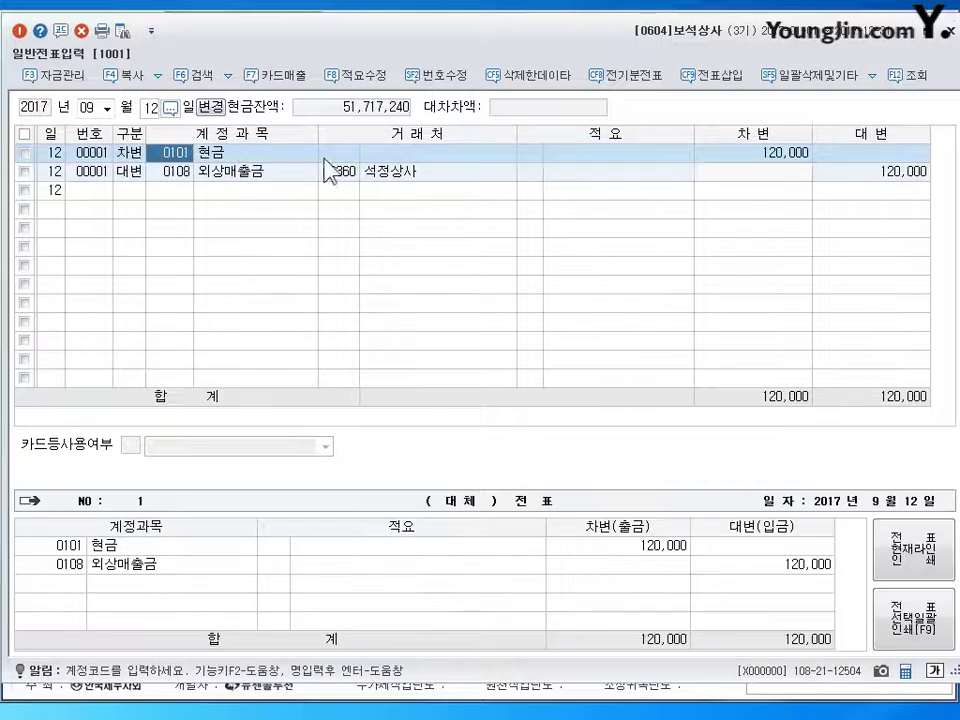
pyautogui.click(943, 30)
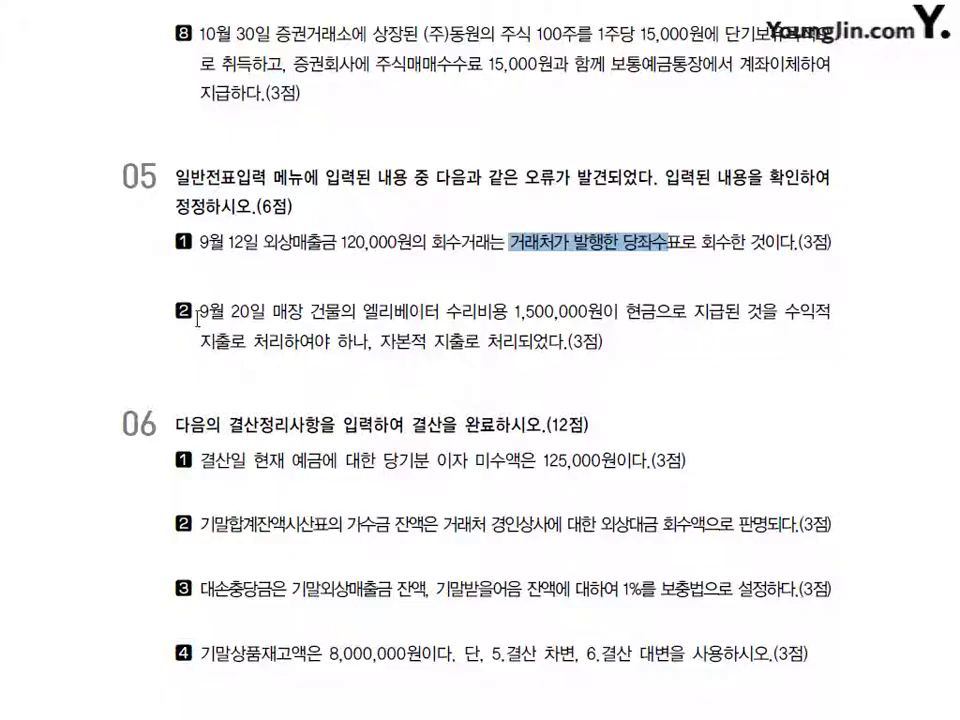
# - Read the exercise's September 20 elevator repair item, highlighting its date, the 1,500,000 repair cost and the 지출 treatment wording
pyautogui.moveTo(198, 312); pyautogui.dragTo(268, 313)
pyautogui.click(355, 323)
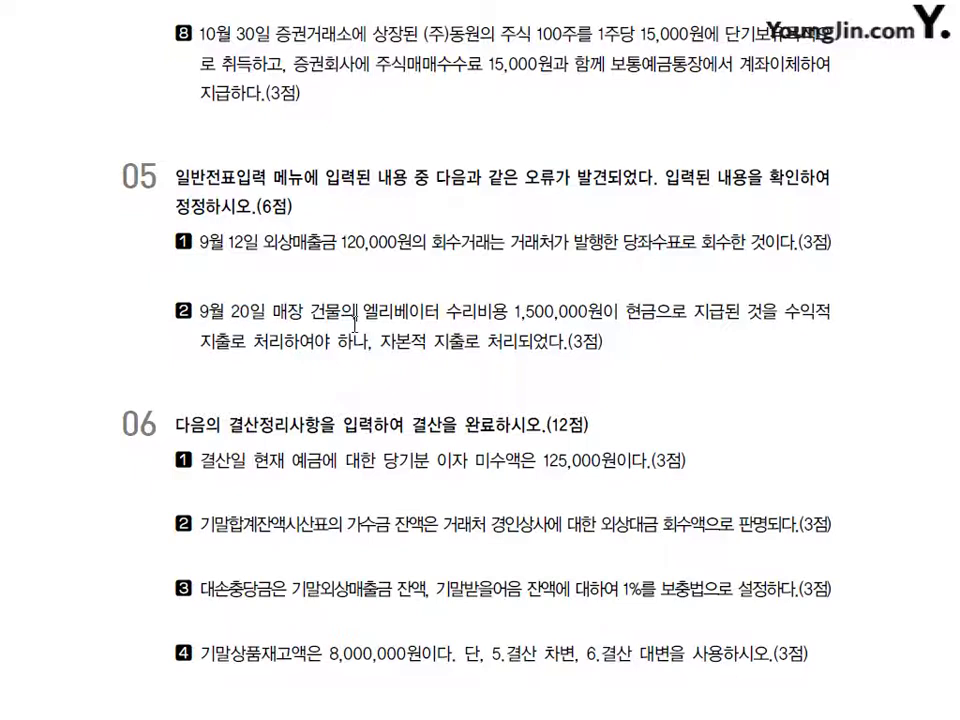
pyautogui.moveTo(341, 316); pyautogui.dragTo(603, 306)
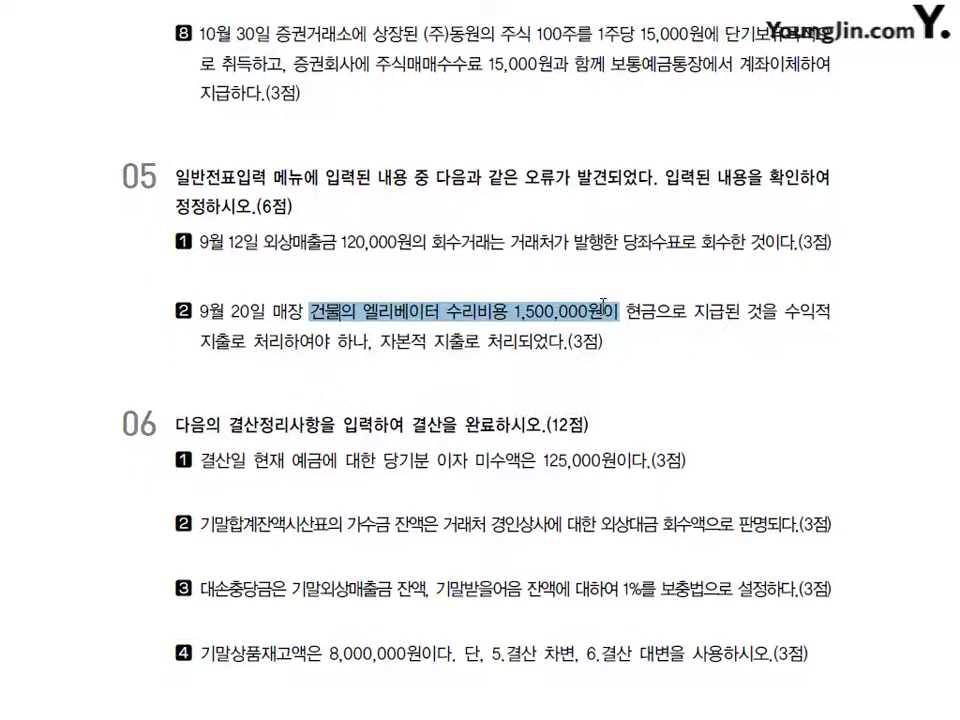
pyautogui.click(711, 303)
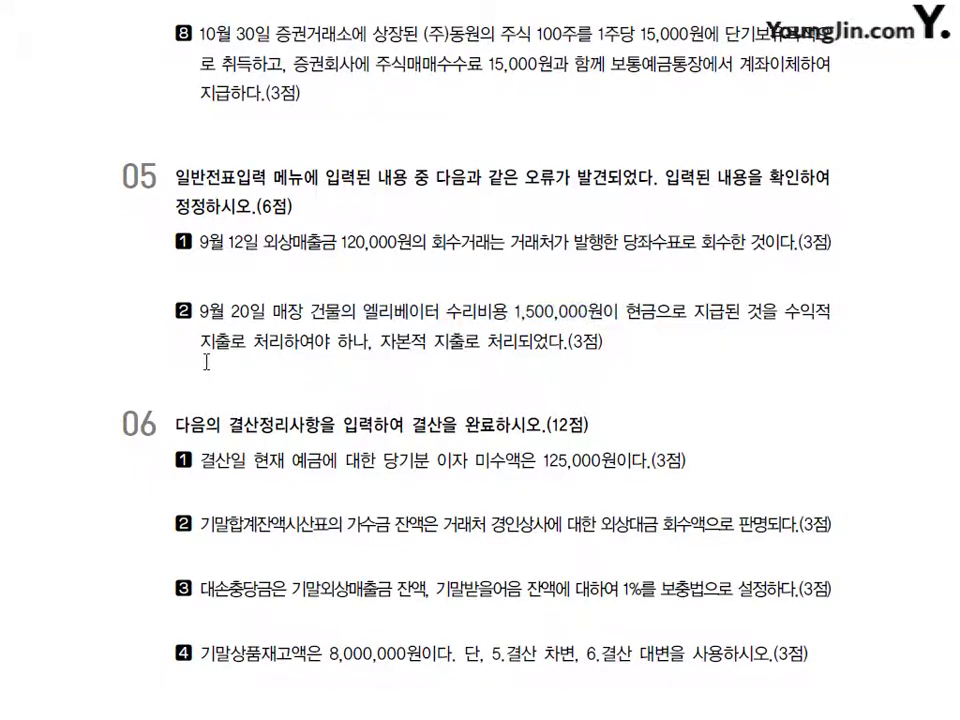
pyautogui.moveTo(204, 347); pyautogui.dragTo(336, 347)
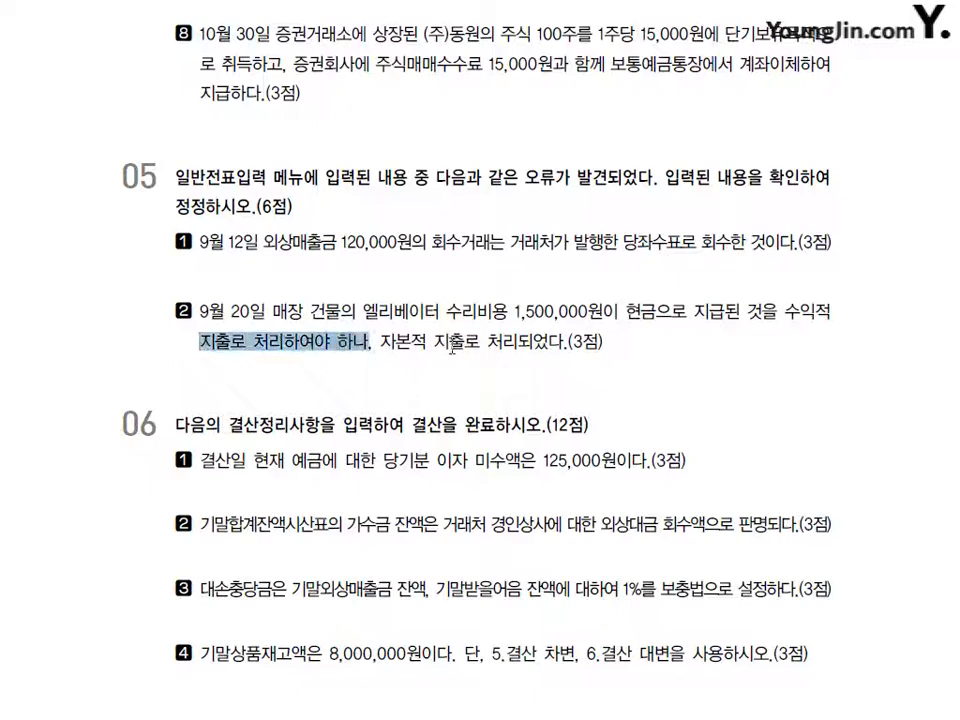
pyautogui.moveTo(433, 342); pyautogui.dragTo(565, 342)
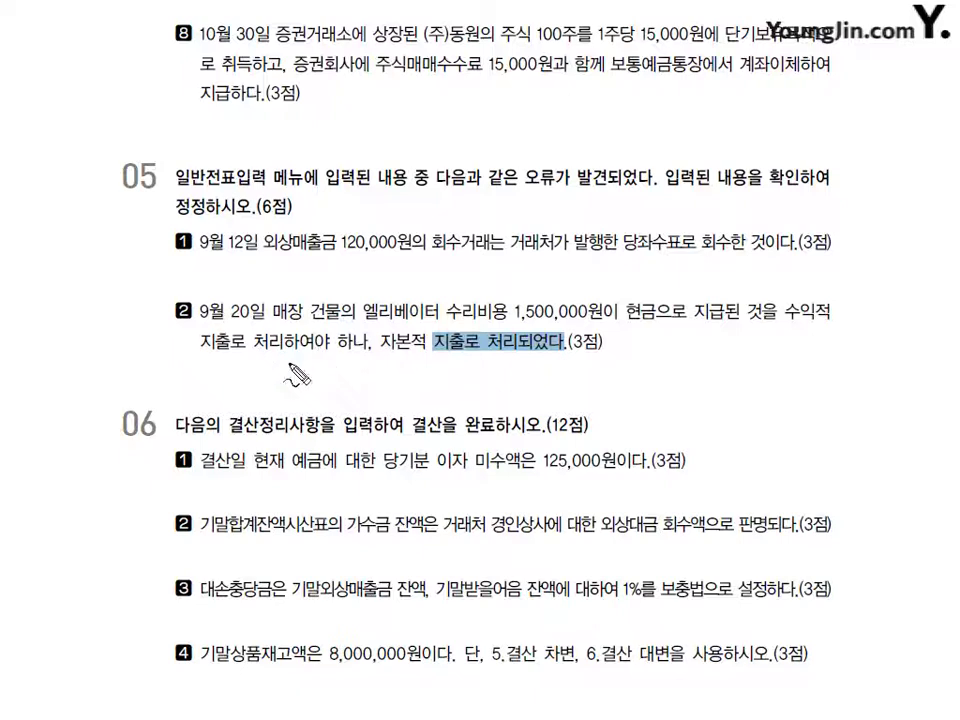
# - Annotate the September 20 item in pen with 비용, 자산, 건물 and 수선비, linking 건물 to 수선비, and clear the marks
pyautogui.moveTo(212, 362)
pyautogui.mouseDown()
pyautogui.moveTo(224, 378)
pyautogui.moveTo(258, 375)
pyautogui.moveTo(262, 384)
pyautogui.mouseUp()
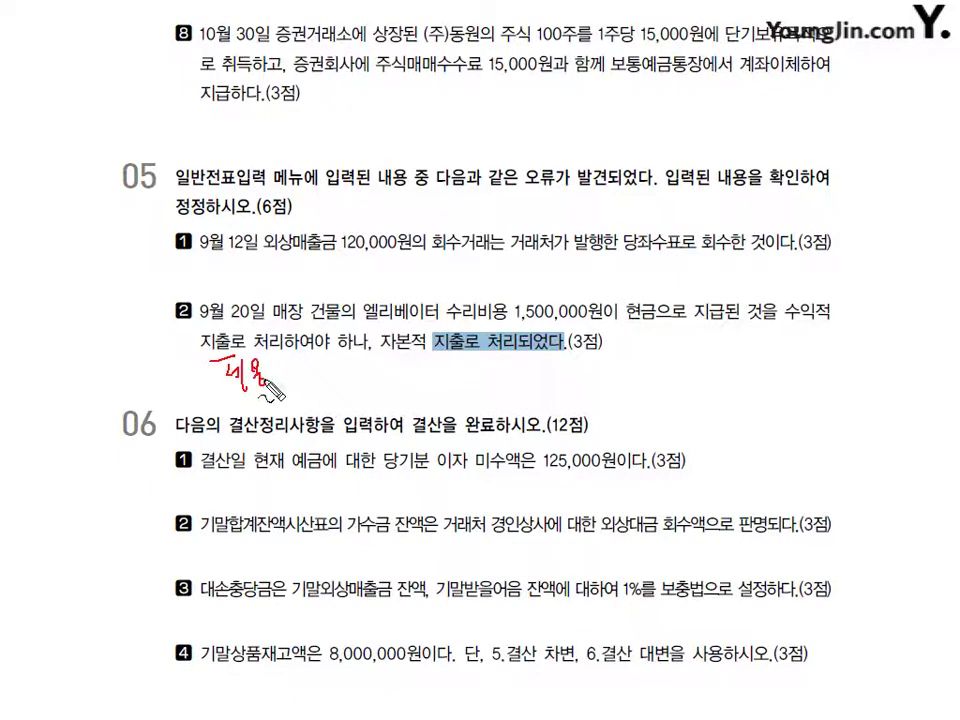
pyautogui.moveTo(396, 353)
pyautogui.mouseDown()
pyautogui.moveTo(433, 352)
pyautogui.moveTo(432, 386)
pyautogui.moveTo(452, 372)
pyautogui.moveTo(459, 380)
pyautogui.mouseUp()
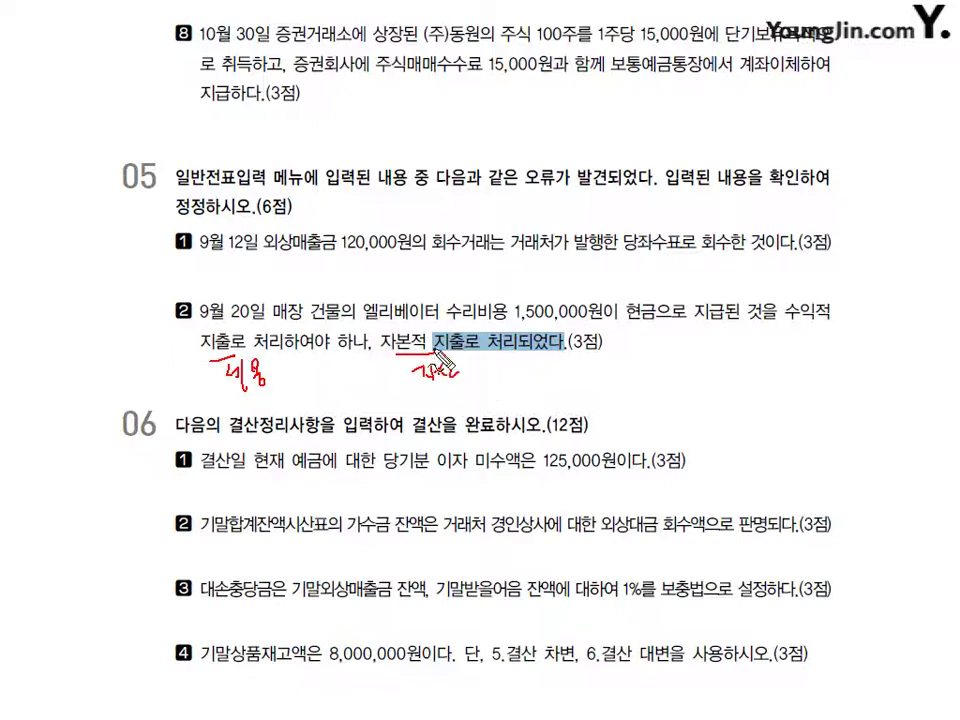
pyautogui.moveTo(405, 345)
pyautogui.mouseDown()
pyautogui.moveTo(458, 328)
pyautogui.moveTo(440, 352)
pyautogui.mouseUp()
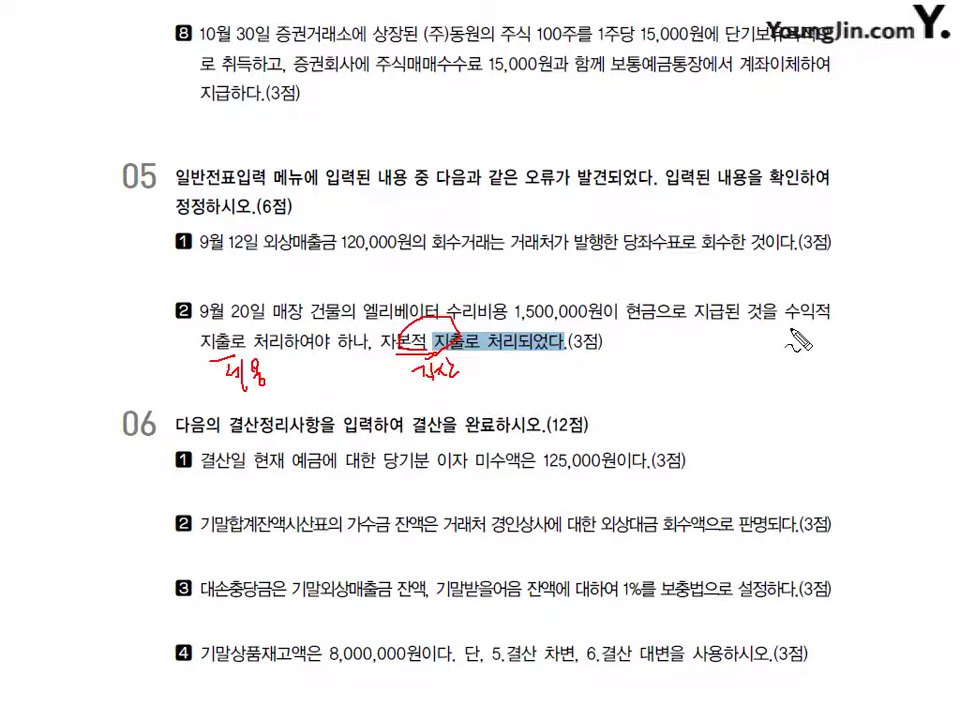
pyautogui.moveTo(790, 327); pyautogui.dragTo(809, 325)
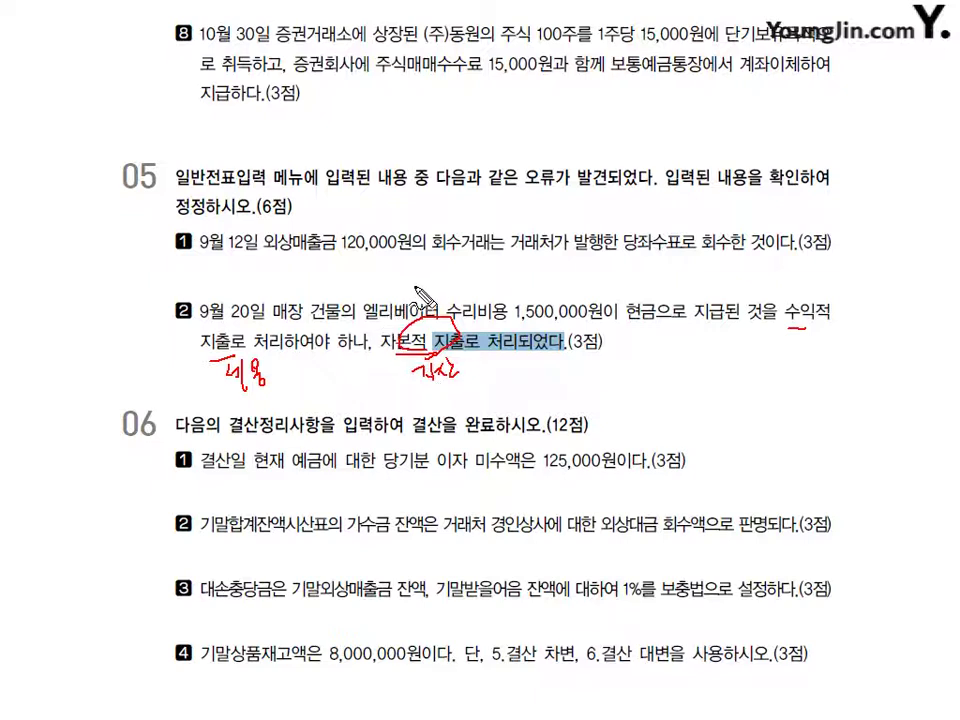
pyautogui.moveTo(416, 285)
pyautogui.mouseDown()
pyautogui.moveTo(425, 303)
pyautogui.moveTo(458, 302)
pyautogui.mouseUp()
pyautogui.moveTo(480, 375)
pyautogui.mouseDown()
pyautogui.moveTo(520, 378)
pyautogui.moveTo(472, 372)
pyautogui.moveTo(488, 335)
pyautogui.moveTo(460, 283)
pyautogui.mouseUp()
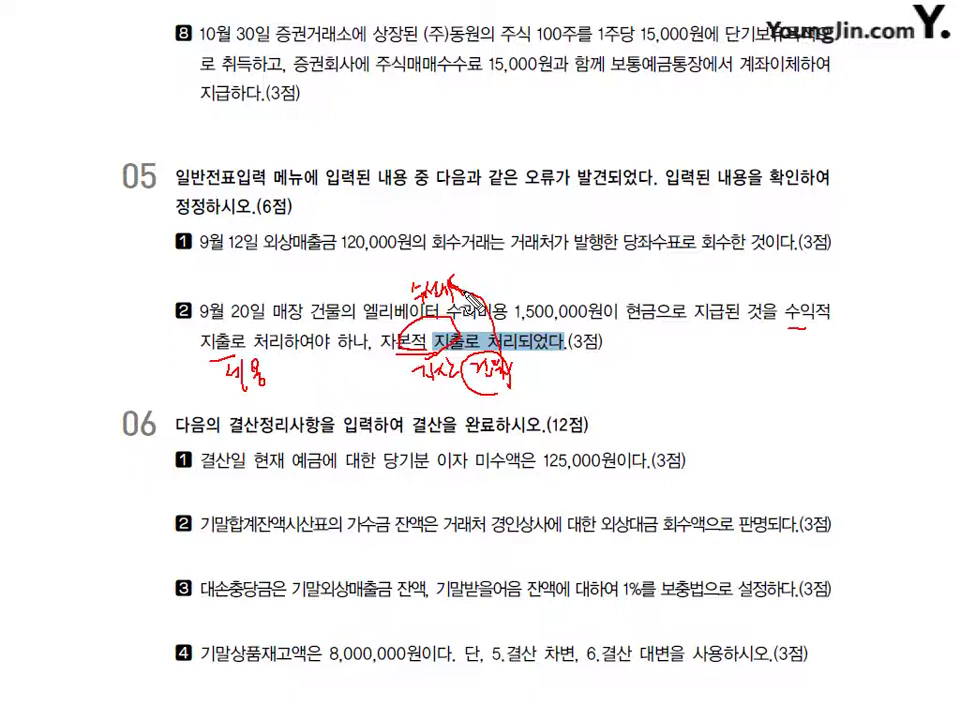
pyautogui.press('Escape')
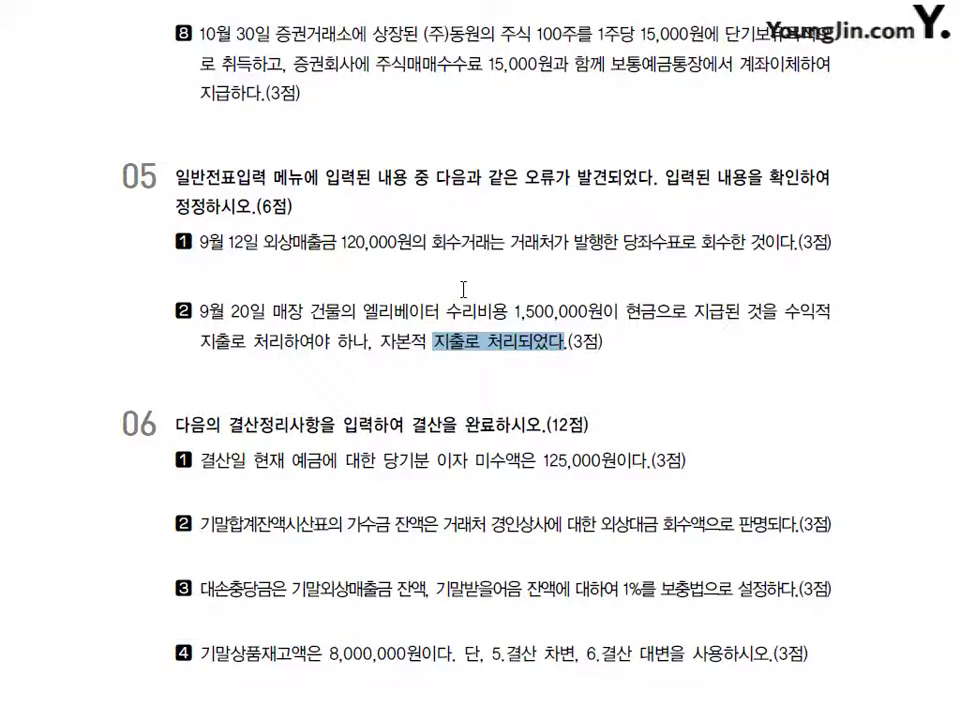
# - Switch to KcLep, reopen 일반전표입력 and display the voucher dated September 20, 2017
pyautogui.hotkey('alt', 'Tab')
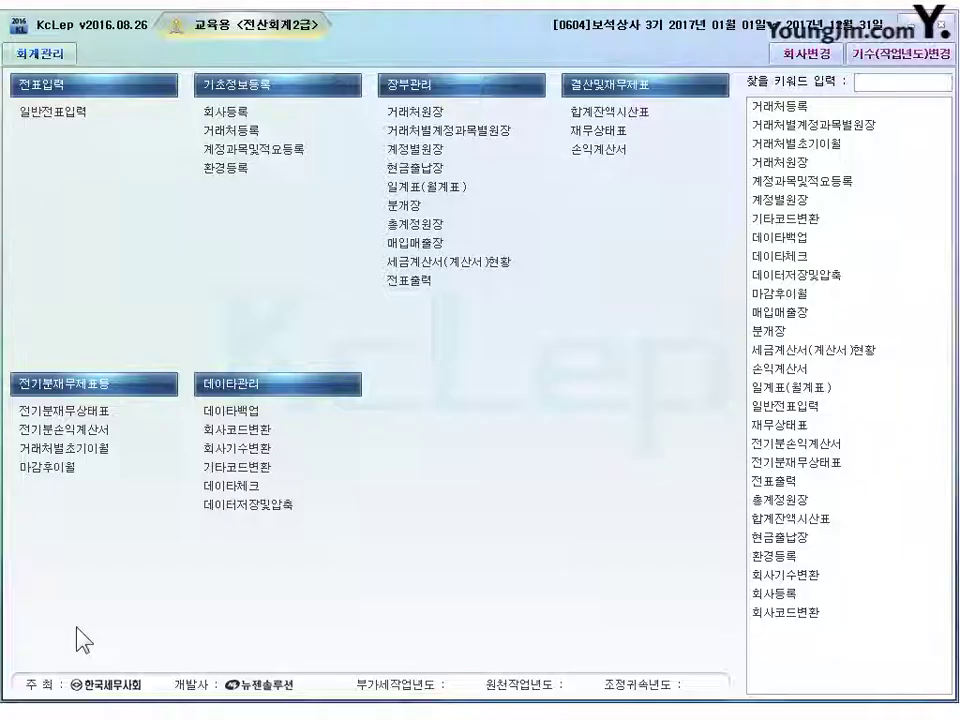
pyautogui.click(44, 116)
pyautogui.click(44, 116)
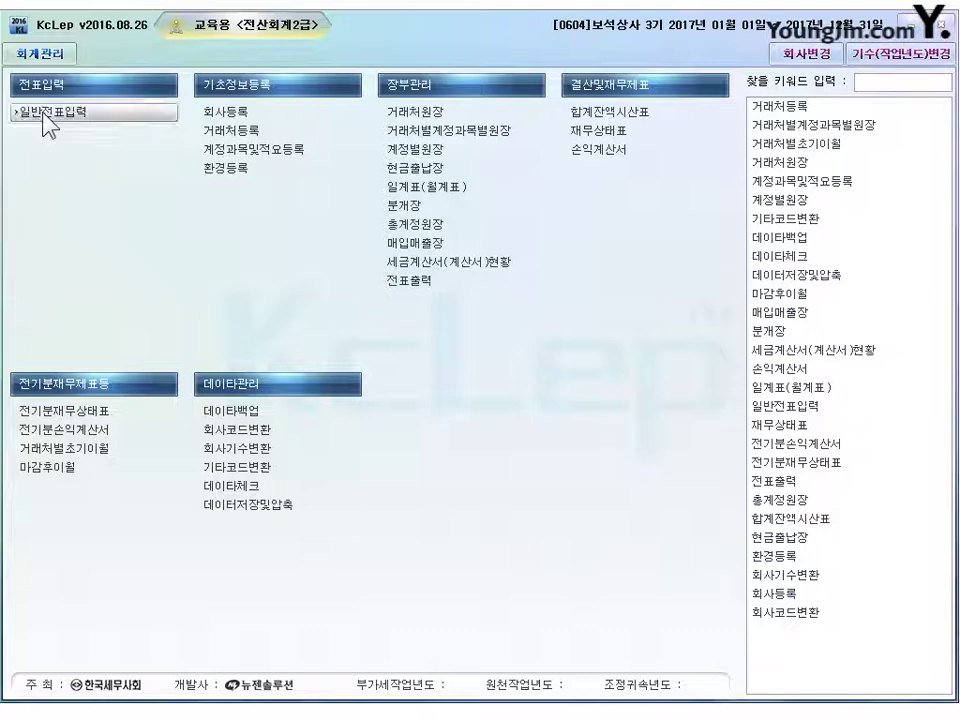
pyautogui.write('20')
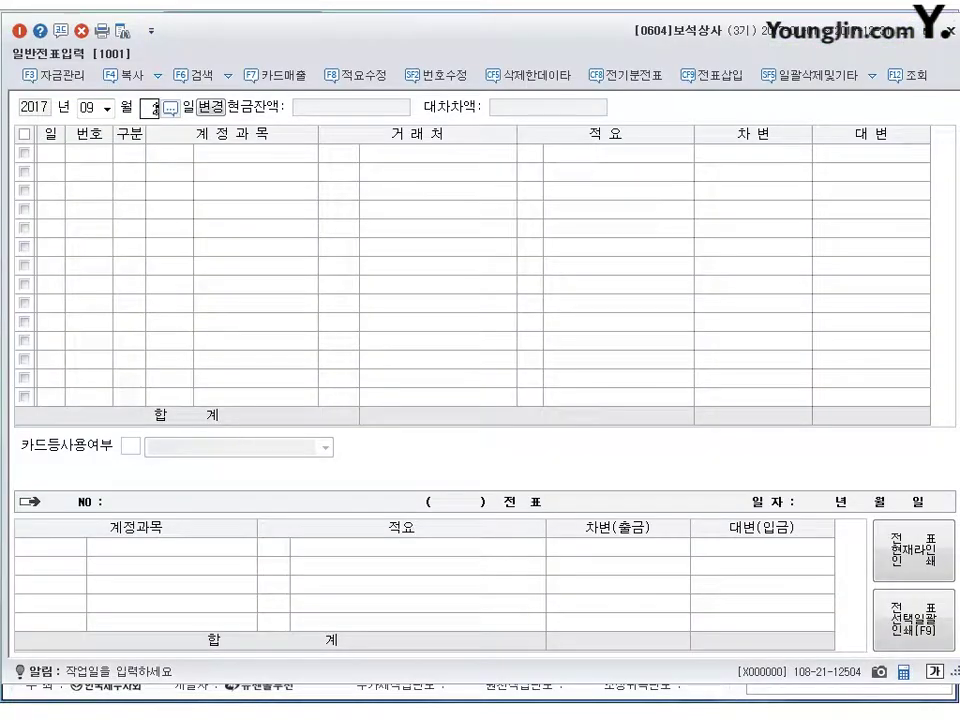
pyautogui.press('Return')
# - Change the account of the September 20 debit line from 건물 to 0820 수선비
pyautogui.press('Up')
pyautogui.press('Up')
pyautogui.press('Right')
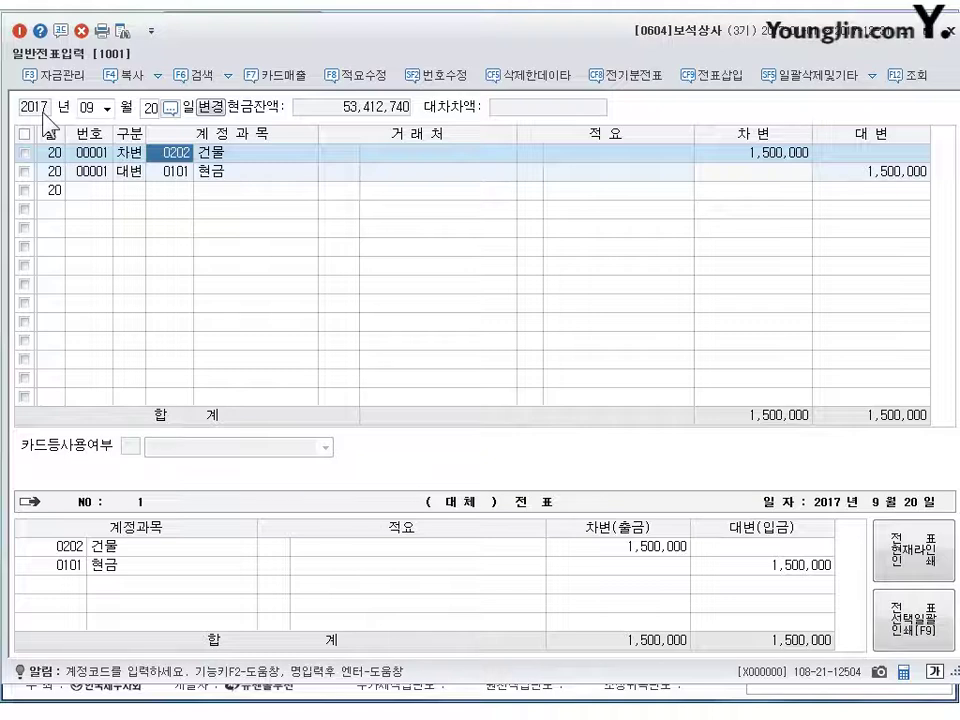
pyautogui.write('0820')
pyautogui.press('Return')
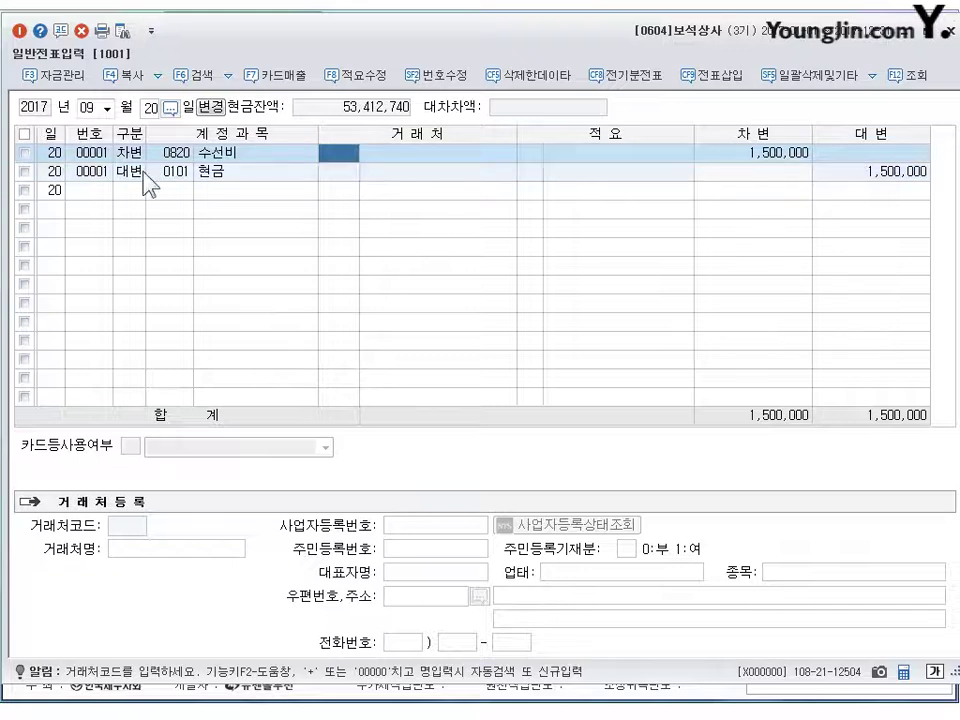
pyautogui.click(172, 153)
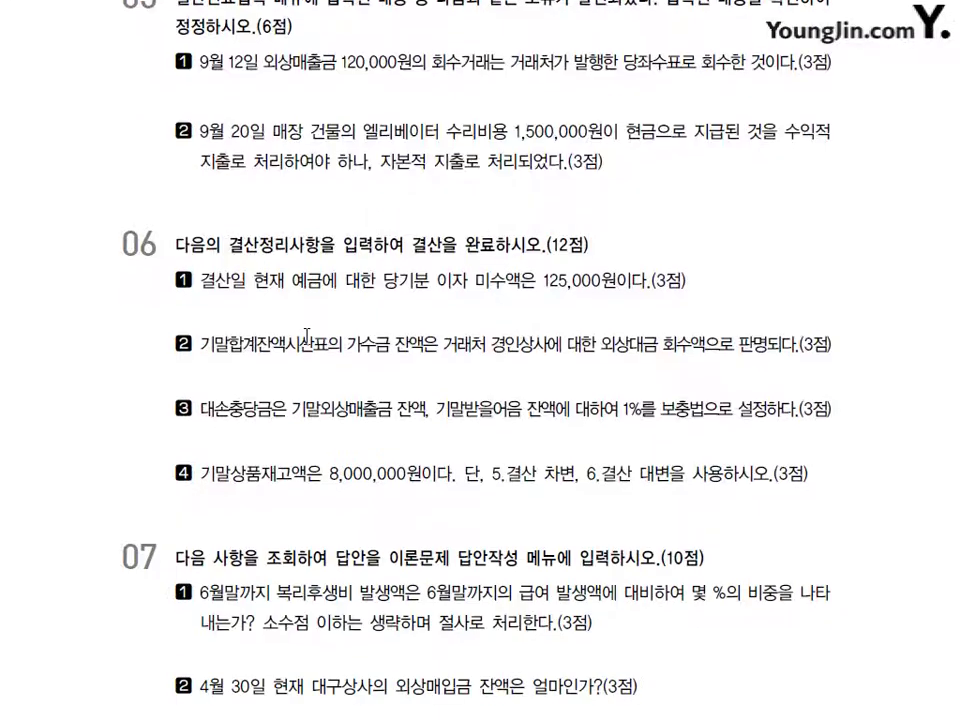
# - In section 06 of the exercise, handwrite 12/31 above 결산정리사항, circle items 3 and 4 and bracket them together
pyautogui.scroll(-2, 306, 335)
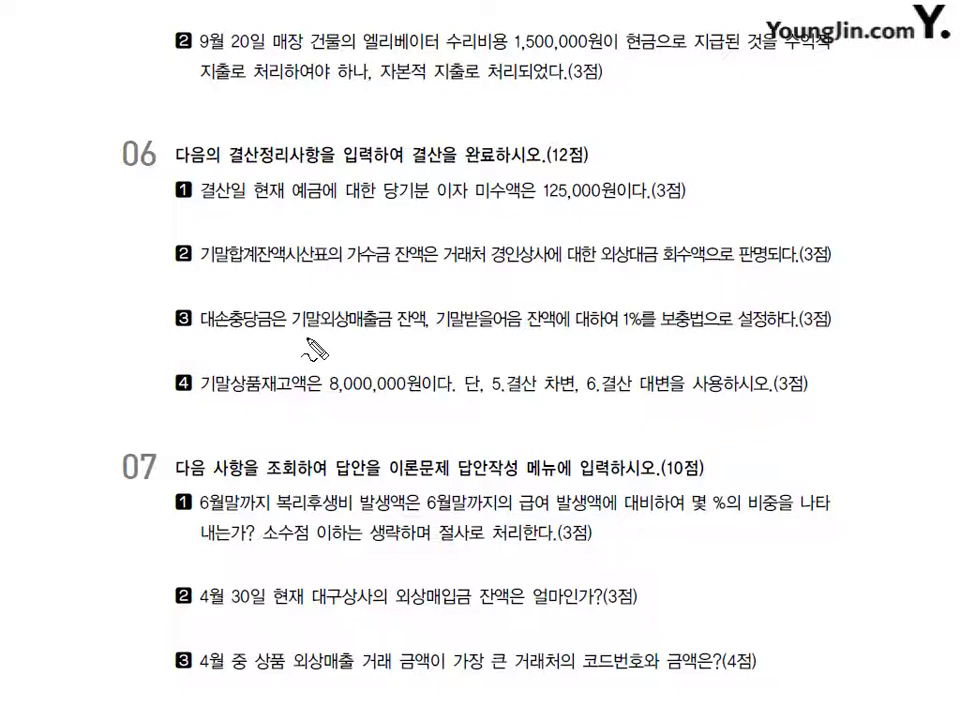
pyautogui.moveTo(263, 141)
pyautogui.mouseDown()
pyautogui.moveTo(288, 124)
pyautogui.moveTo(284, 140)
pyautogui.moveTo(301, 140)
pyautogui.mouseUp()
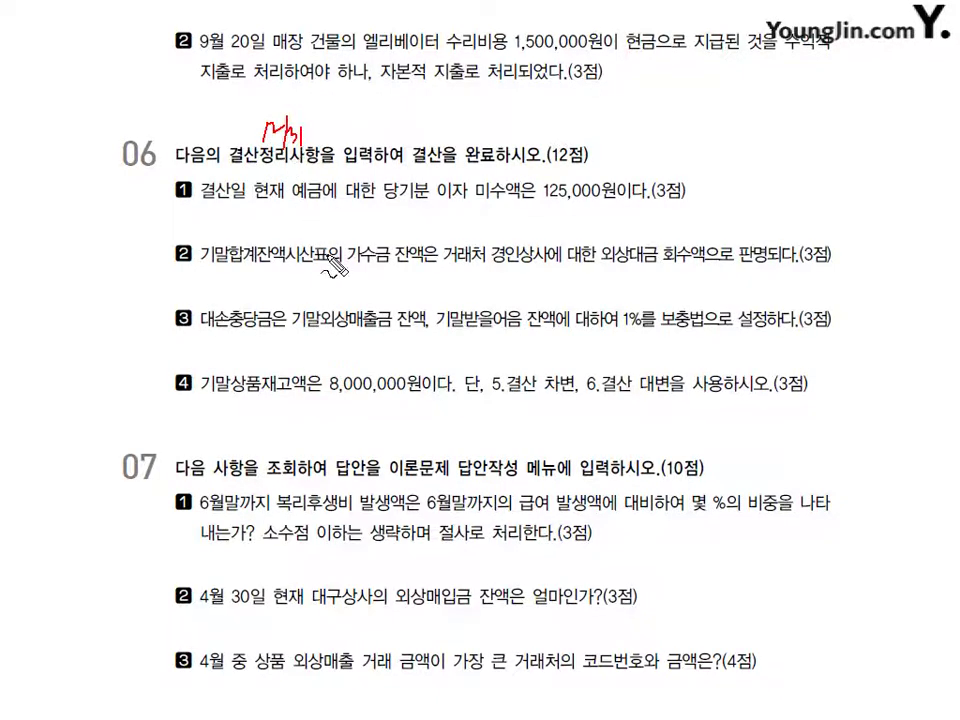
pyautogui.moveTo(163, 336); pyautogui.dragTo(180, 315)
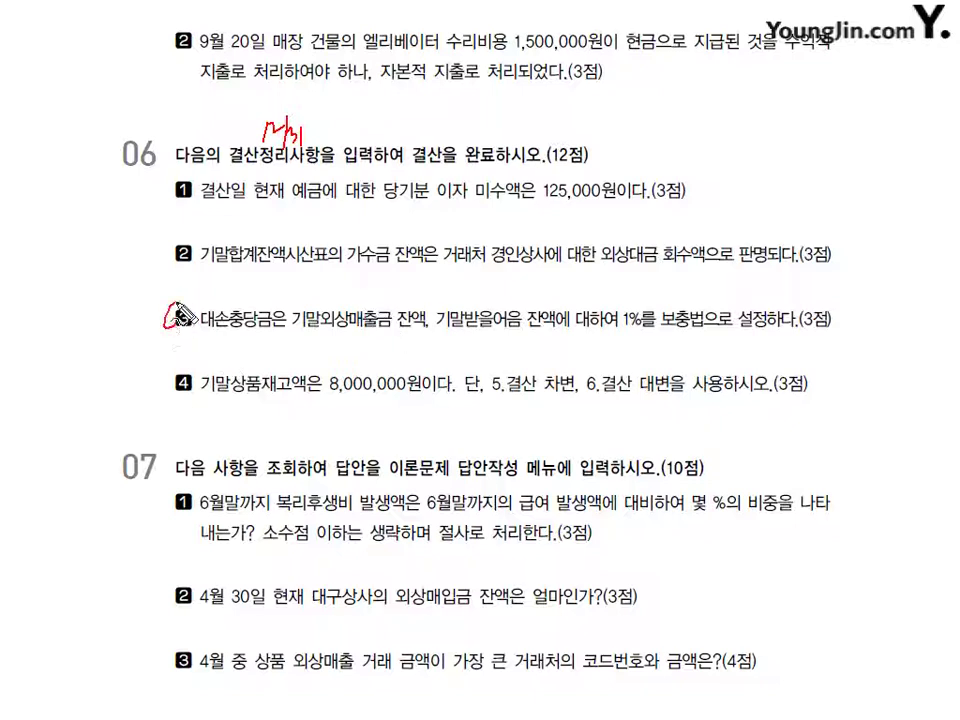
pyautogui.moveTo(186, 372); pyautogui.dragTo(180, 392)
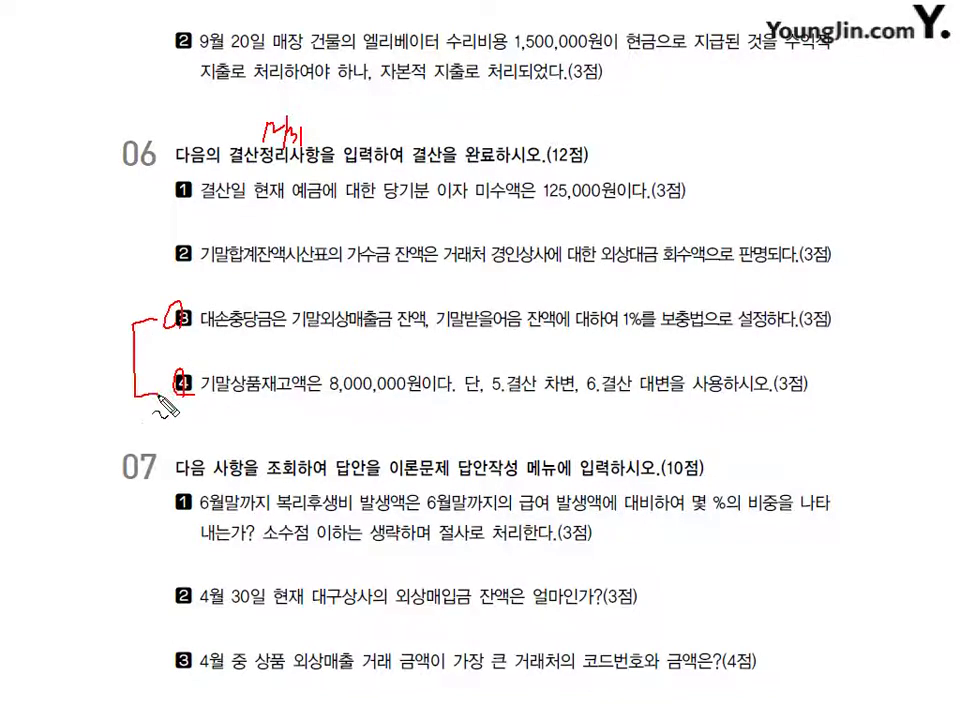